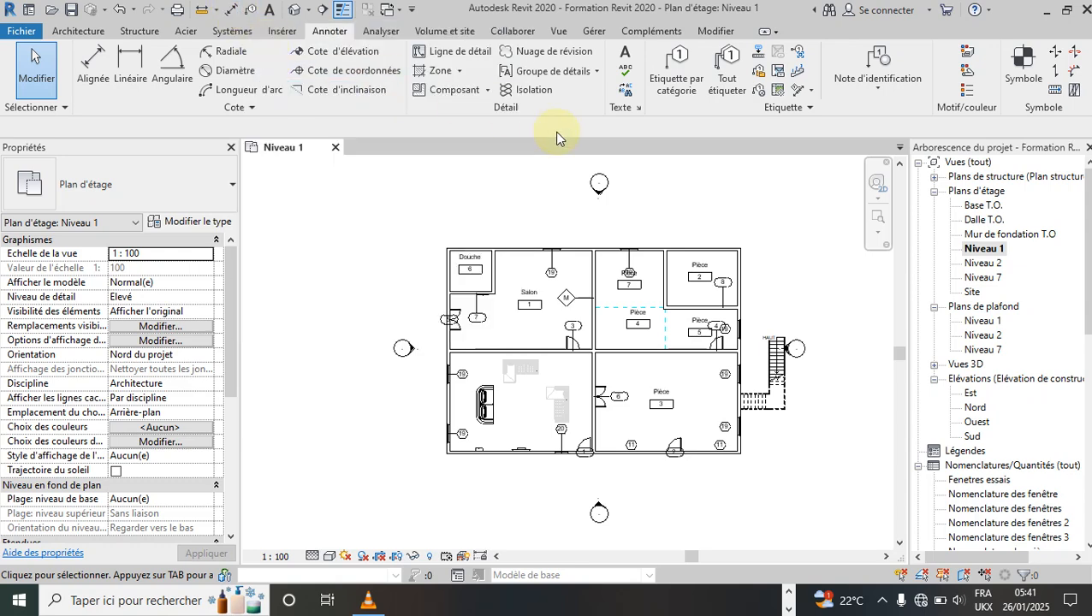
{"action": "key", "text": "d"}
{"action": "key", "text": "i"}
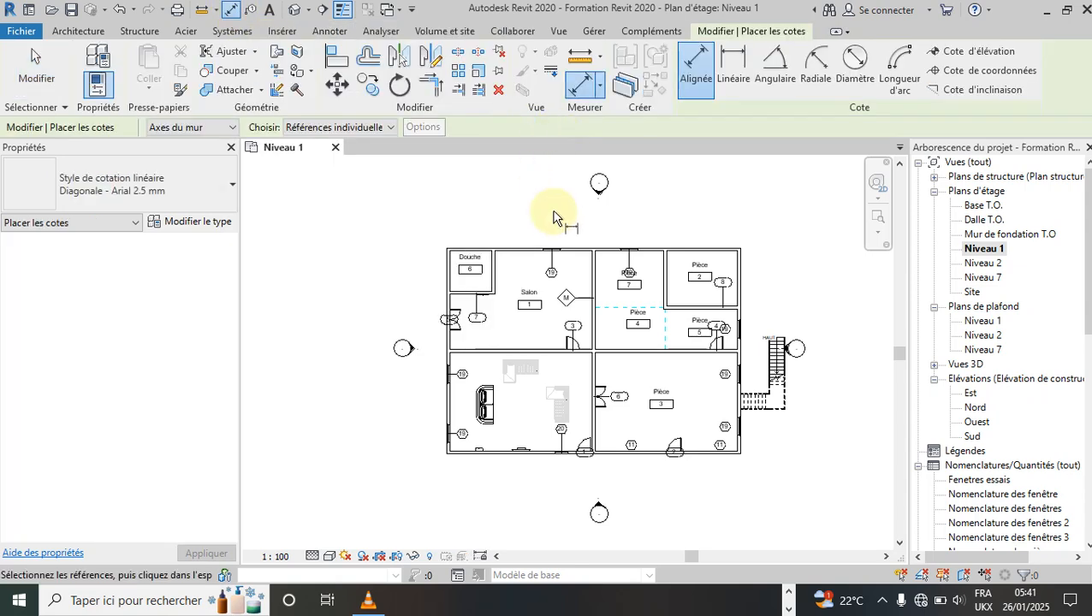
{"action": "key", "text": "Escape"}
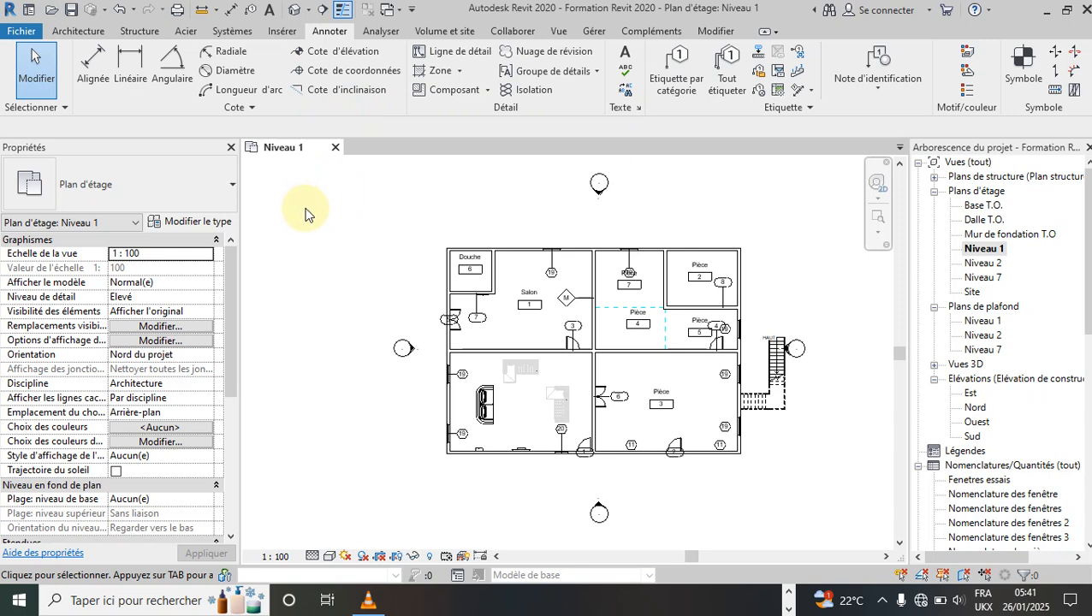
Add an aligned dimension string through the four horizontal walls of the plan's east half using Axes du mur, placed beyond the exterior stairs.
{"action": "left_click", "coordinate": [93, 62]}
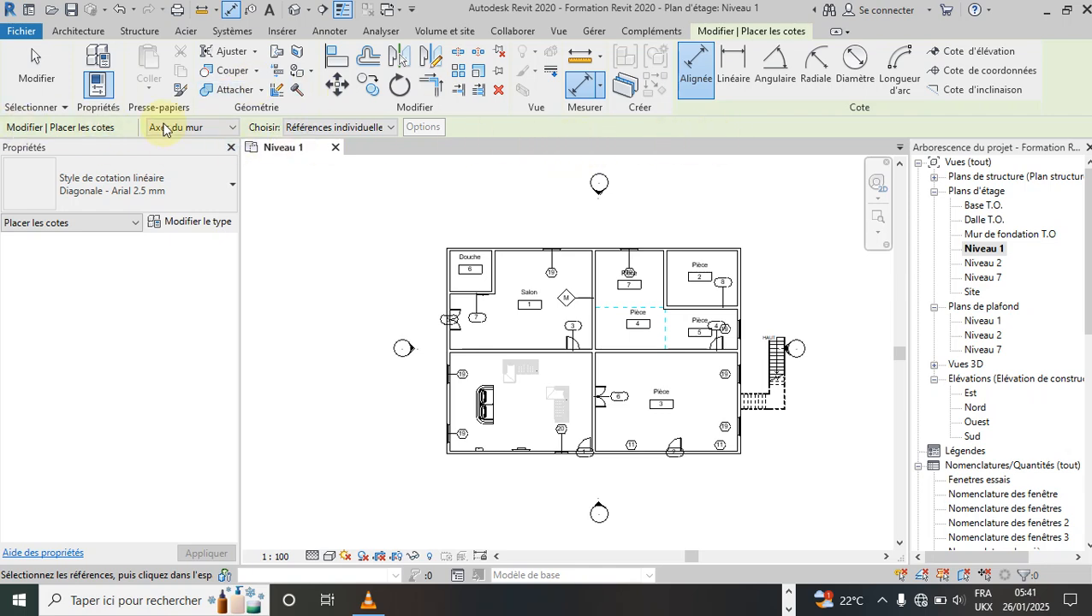
{"action": "left_click", "coordinate": [233, 127]}
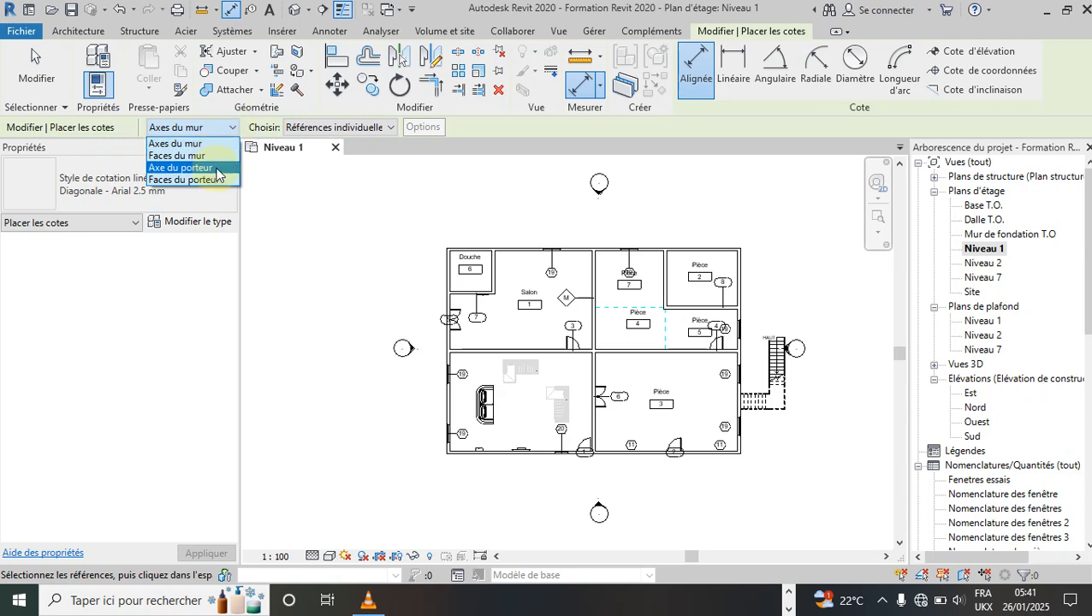
{"action": "left_click", "coordinate": [234, 143]}
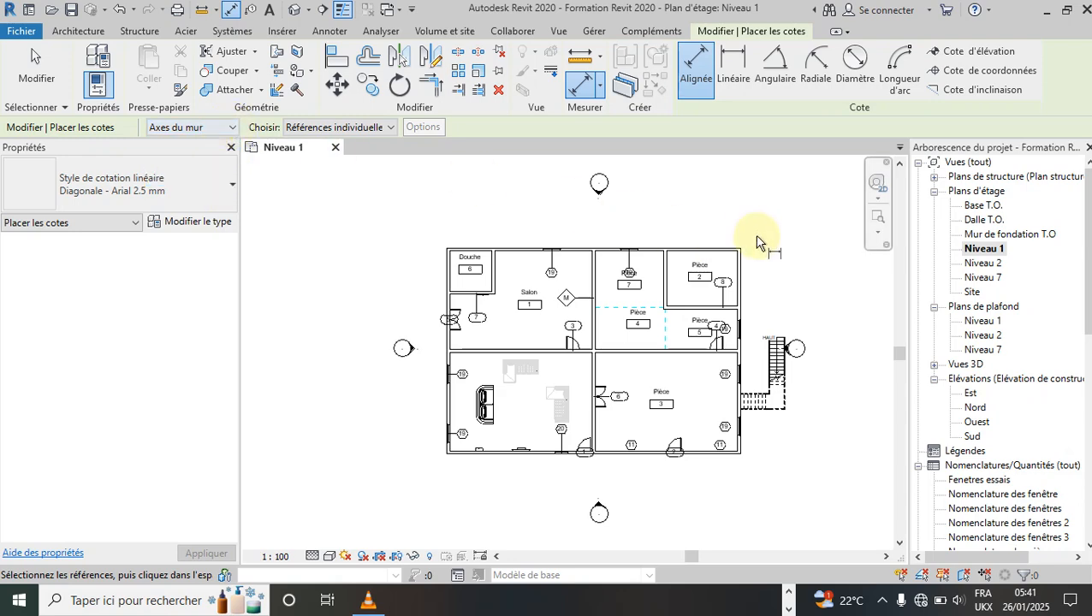
{"action": "scroll", "coordinate": [758, 242], "scroll_direction": "up", "scroll_amount": 6}
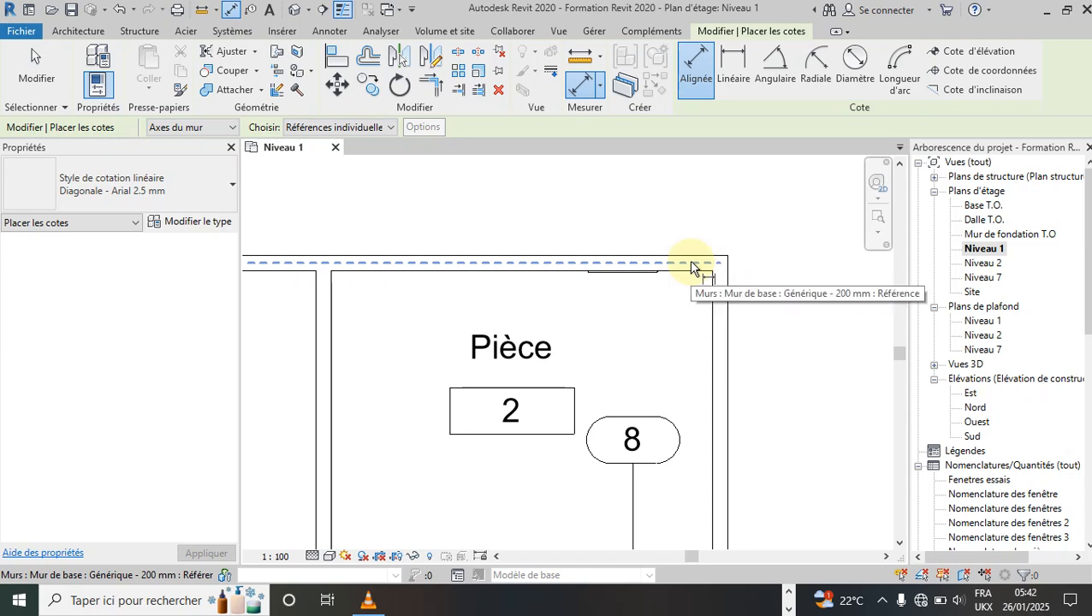
{"action": "left_click", "coordinate": [693, 265]}
{"action": "scroll", "coordinate": [685, 161], "scroll_direction": "down", "scroll_amount": 3}
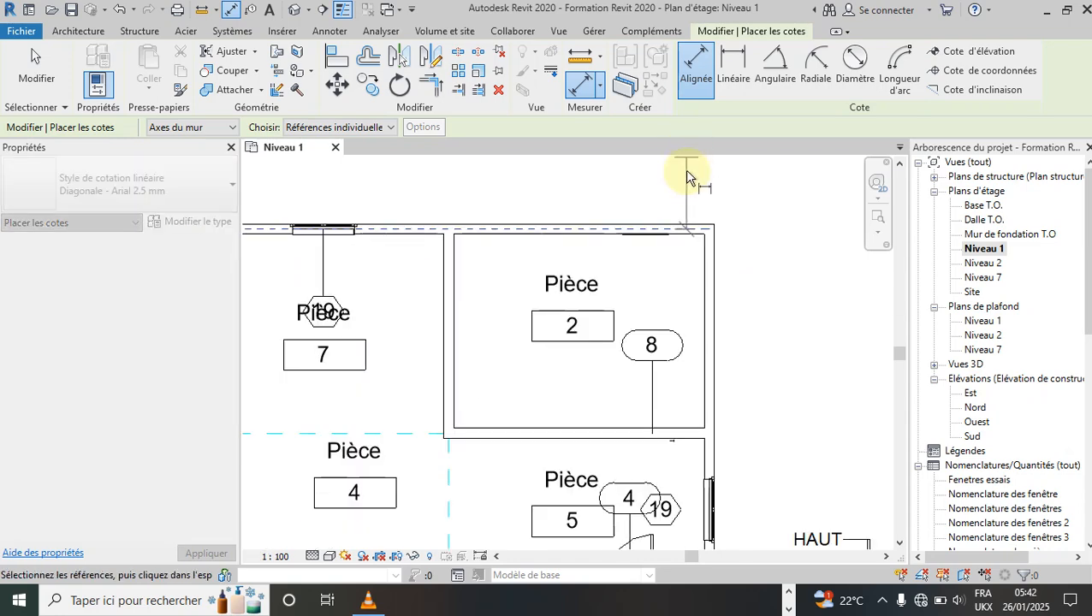
{"action": "scroll", "coordinate": [685, 244], "scroll_direction": "down", "scroll_amount": 4}
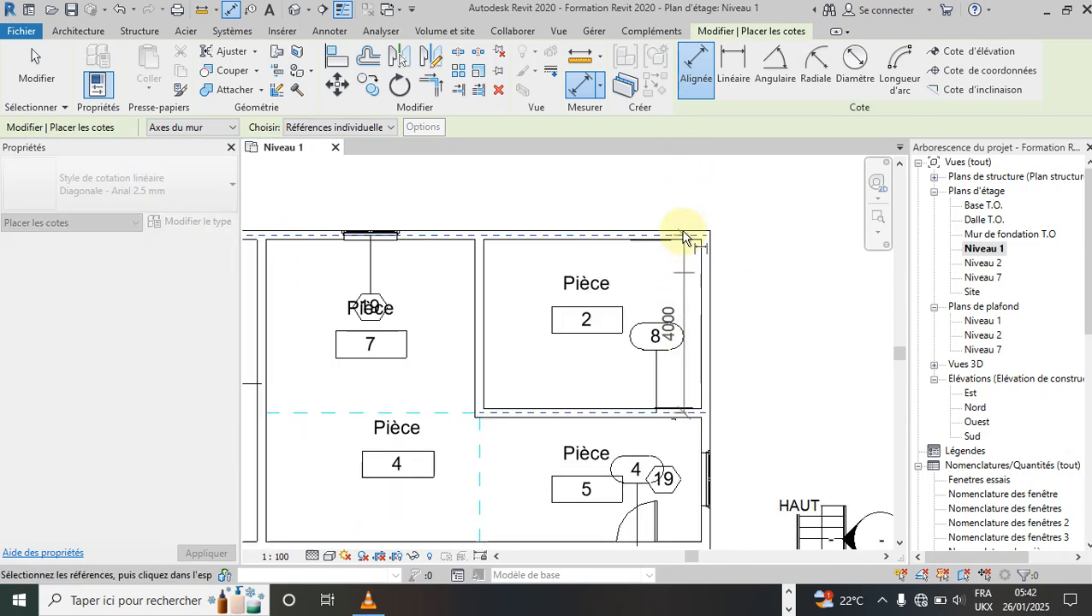
{"action": "scroll", "coordinate": [676, 389], "scroll_direction": "up", "scroll_amount": 3}
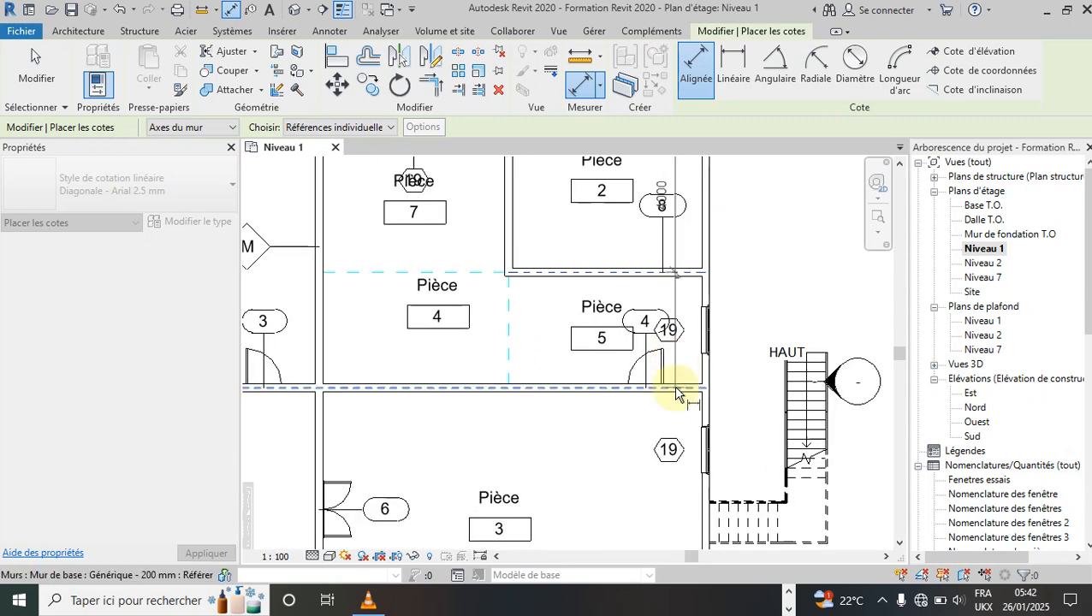
{"action": "scroll", "coordinate": [666, 283], "scroll_direction": "down", "scroll_amount": 3}
{"action": "scroll", "coordinate": [664, 428], "scroll_direction": "up", "scroll_amount": 5}
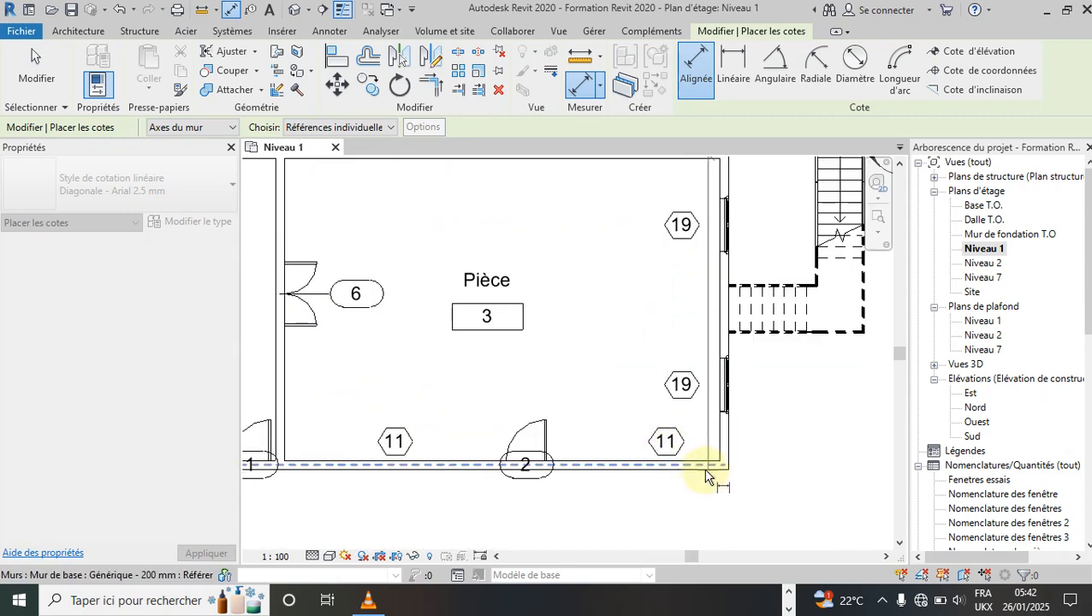
{"action": "scroll", "coordinate": [505, 466], "scroll_direction": "down", "scroll_amount": 4}
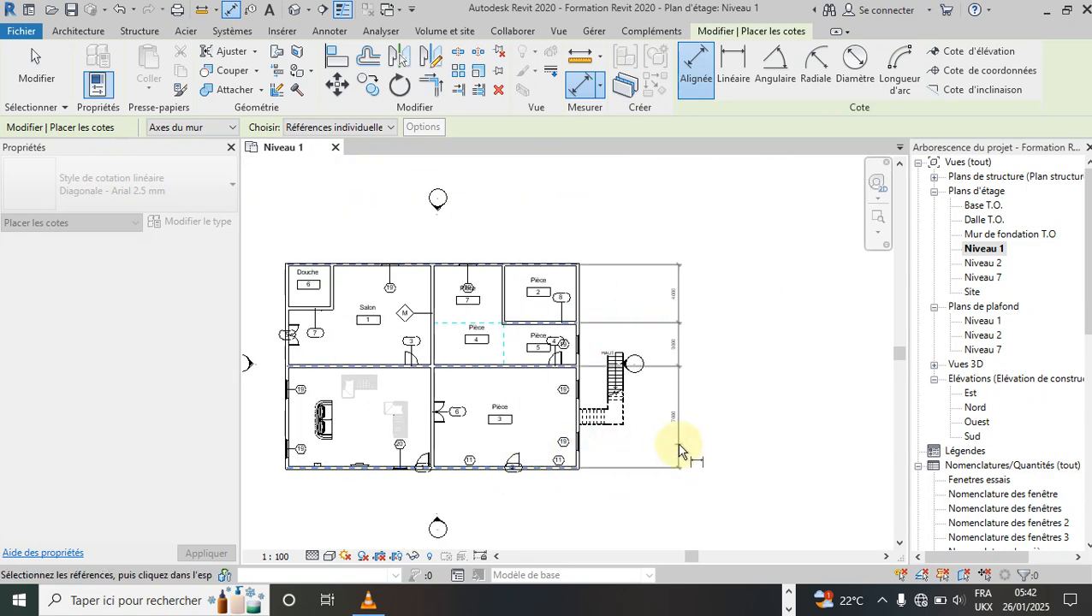
{"action": "left_click", "coordinate": [674, 445]}
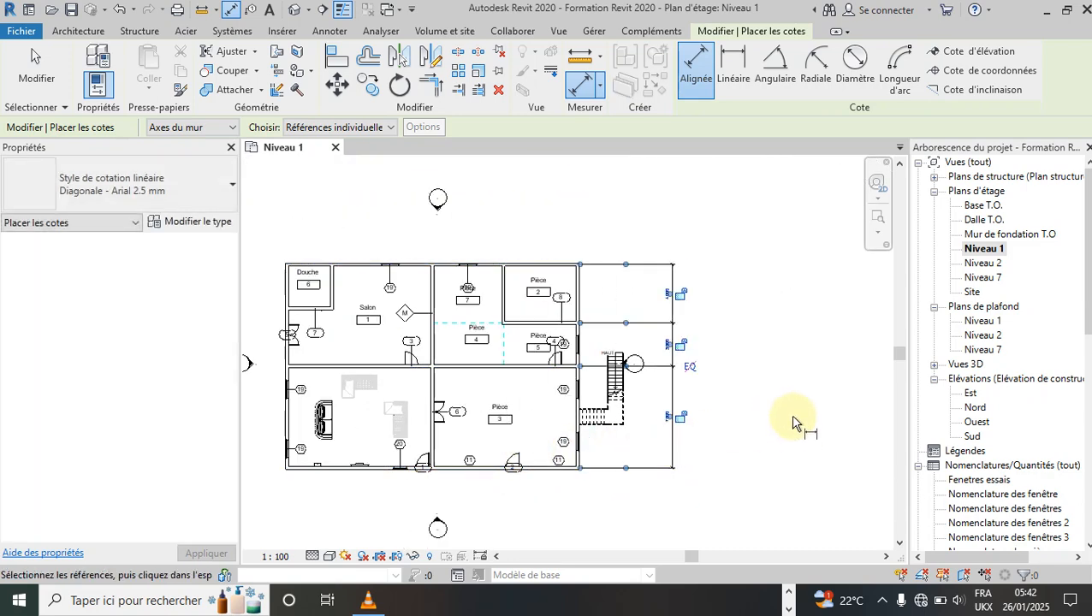
Start an aligned dimension string with Faces du mur, picking both faces of the walls above and below Pièce 2.
{"action": "scroll", "coordinate": [765, 308], "scroll_direction": "down", "scroll_amount": 1}
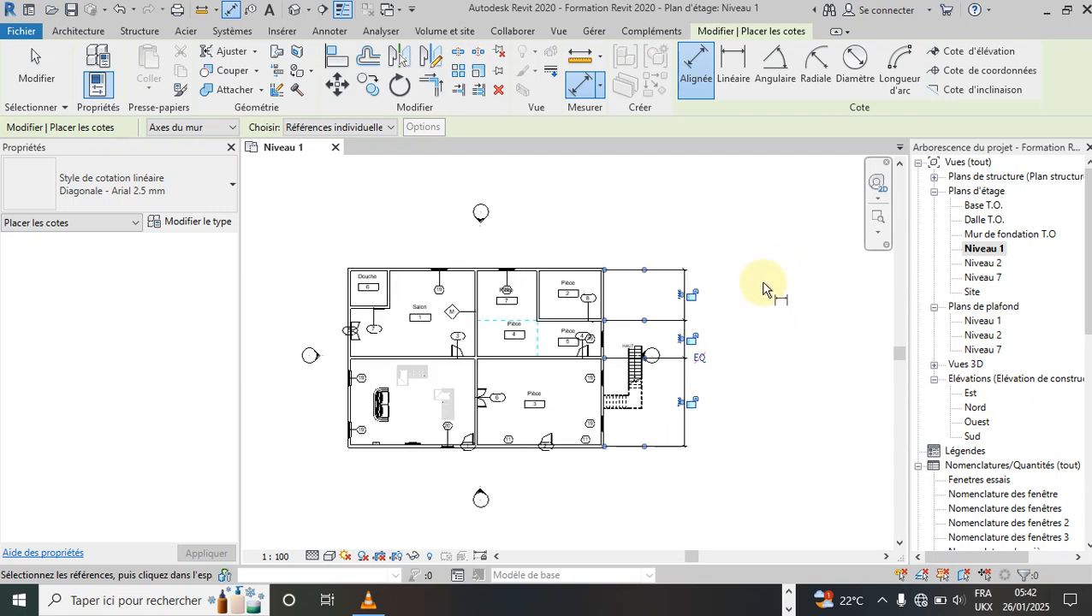
{"action": "left_click", "coordinate": [232, 128]}
{"action": "left_click", "coordinate": [179, 155]}
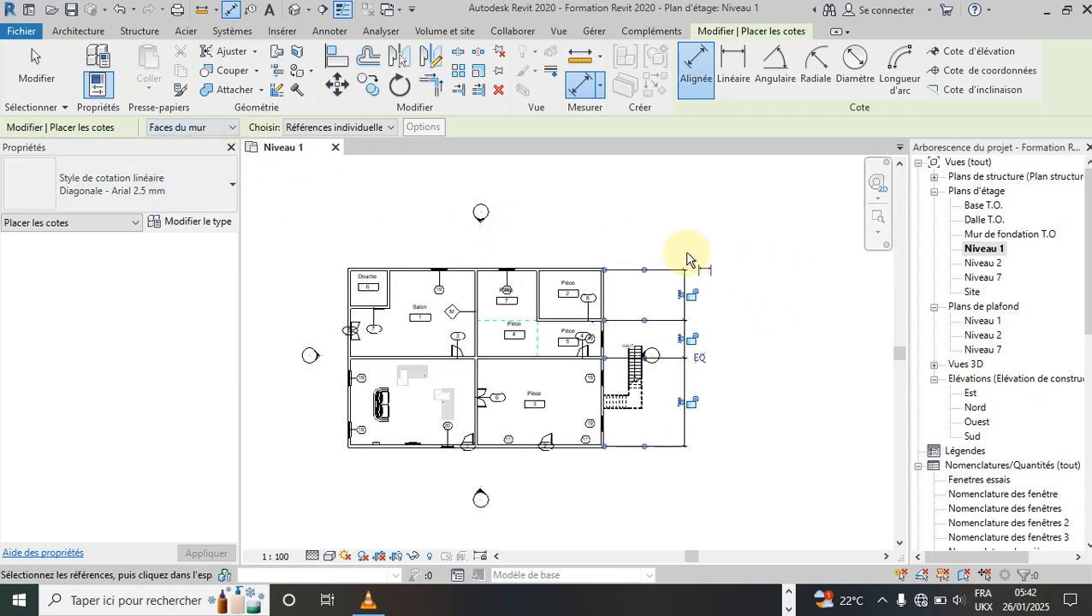
{"action": "scroll", "coordinate": [687, 257], "scroll_direction": "up", "scroll_amount": 3}
{"action": "scroll", "coordinate": [419, 296], "scroll_direction": "up", "scroll_amount": 3}
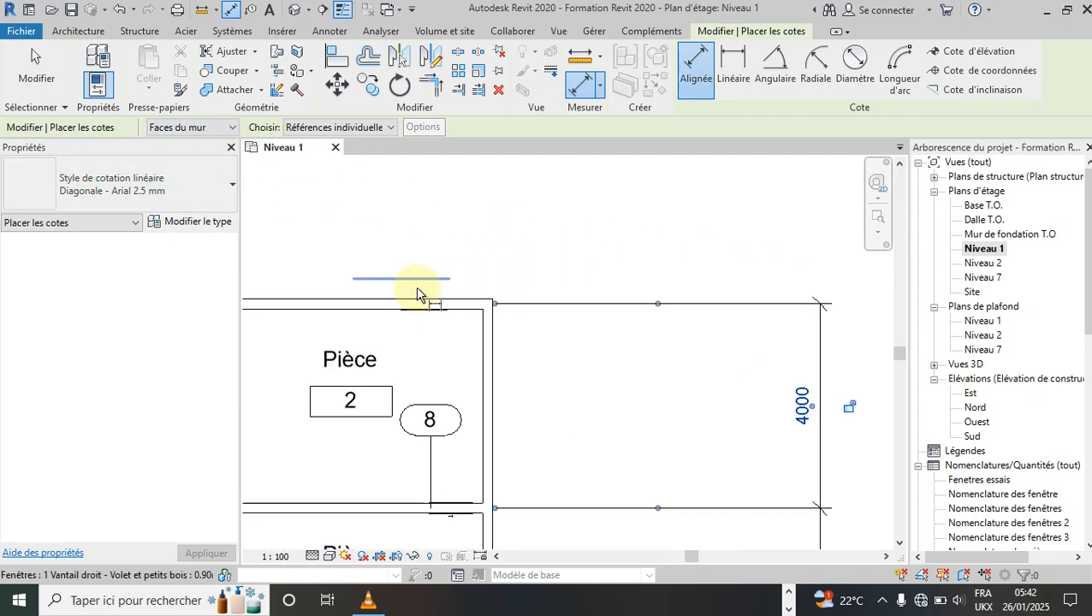
{"action": "left_click", "coordinate": [465, 302]}
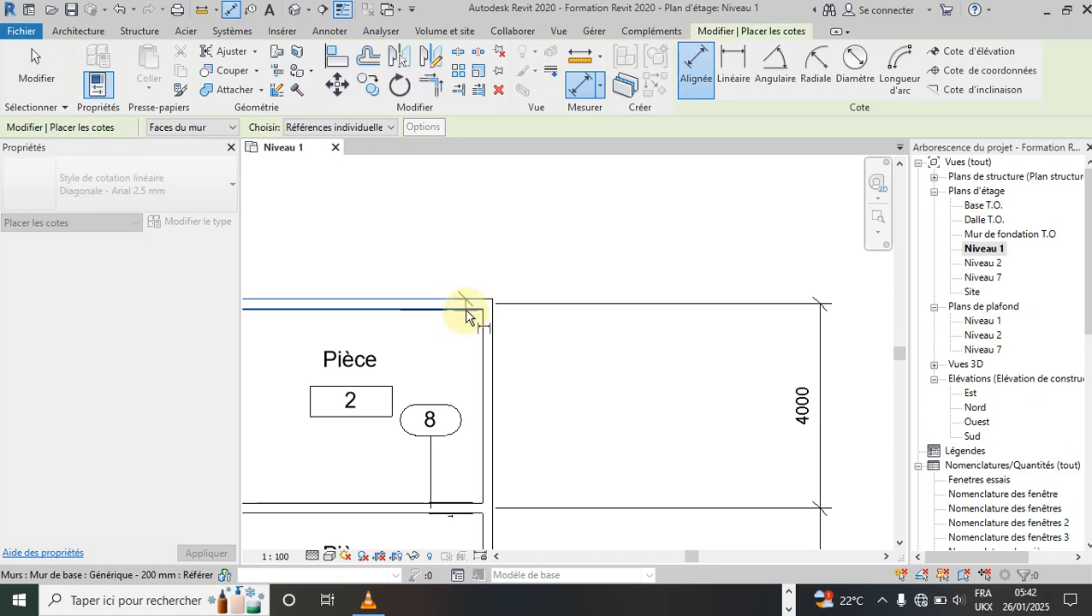
{"action": "left_click", "coordinate": [464, 310]}
{"action": "scroll", "coordinate": [535, 188], "scroll_direction": "down", "scroll_amount": 2}
{"action": "scroll", "coordinate": [495, 341], "scroll_direction": "up", "scroll_amount": 3}
{"action": "left_click", "coordinate": [483, 452]}
{"action": "left_click", "coordinate": [486, 454]}
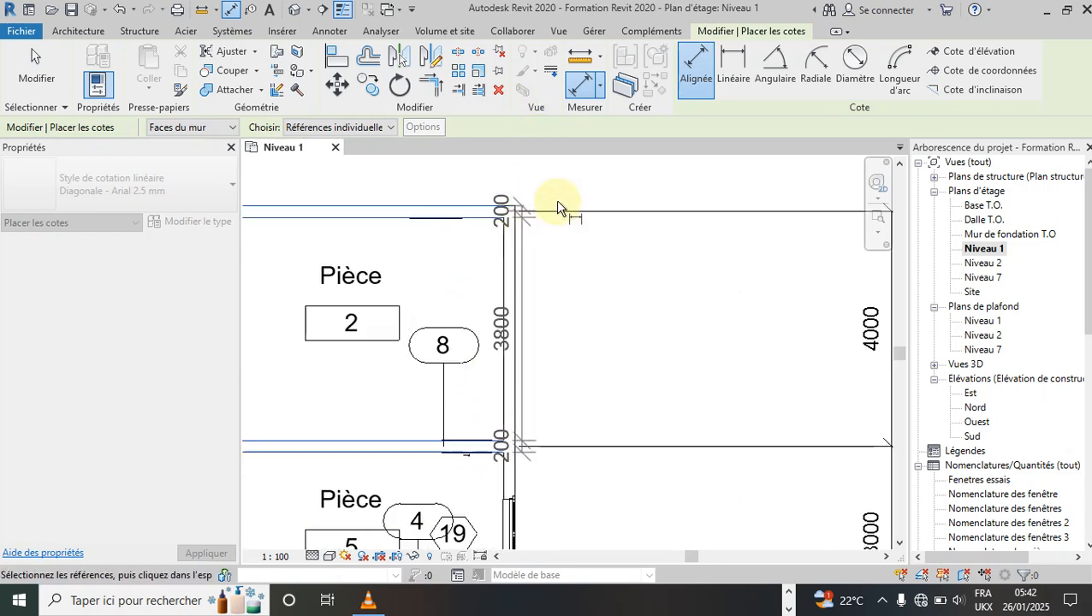
Extend the string through both faces of the central and lower exterior walls and place it outside the first dimension string.
{"action": "scroll", "coordinate": [591, 197], "scroll_direction": "down", "scroll_amount": 3}
{"action": "scroll", "coordinate": [517, 359], "scroll_direction": "up", "scroll_amount": 4}
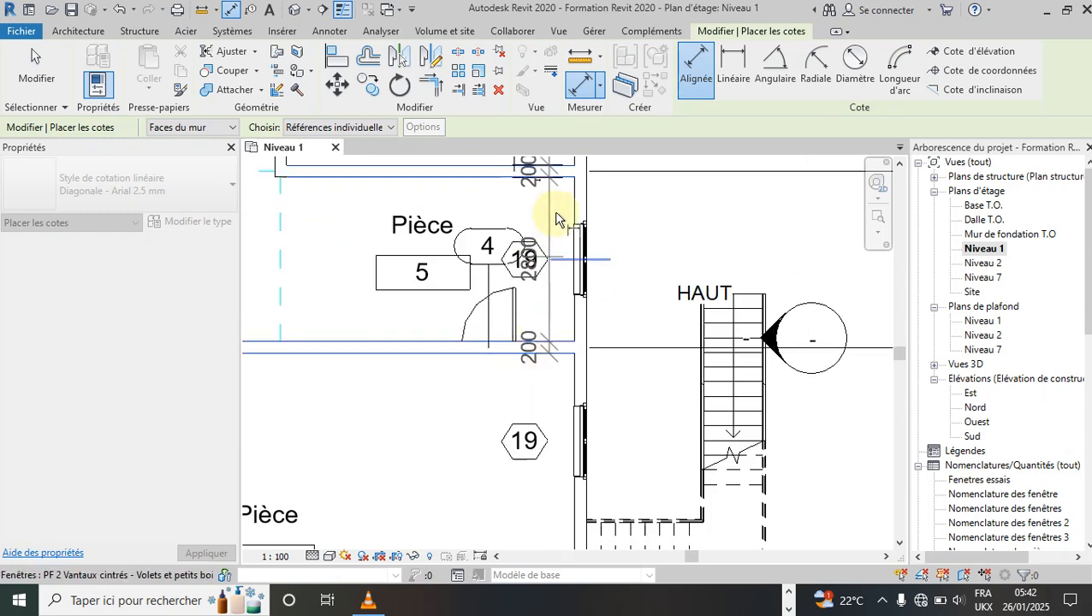
{"action": "scroll", "coordinate": [557, 241], "scroll_direction": "down", "scroll_amount": 5}
{"action": "scroll", "coordinate": [555, 436], "scroll_direction": "up", "scroll_amount": 5}
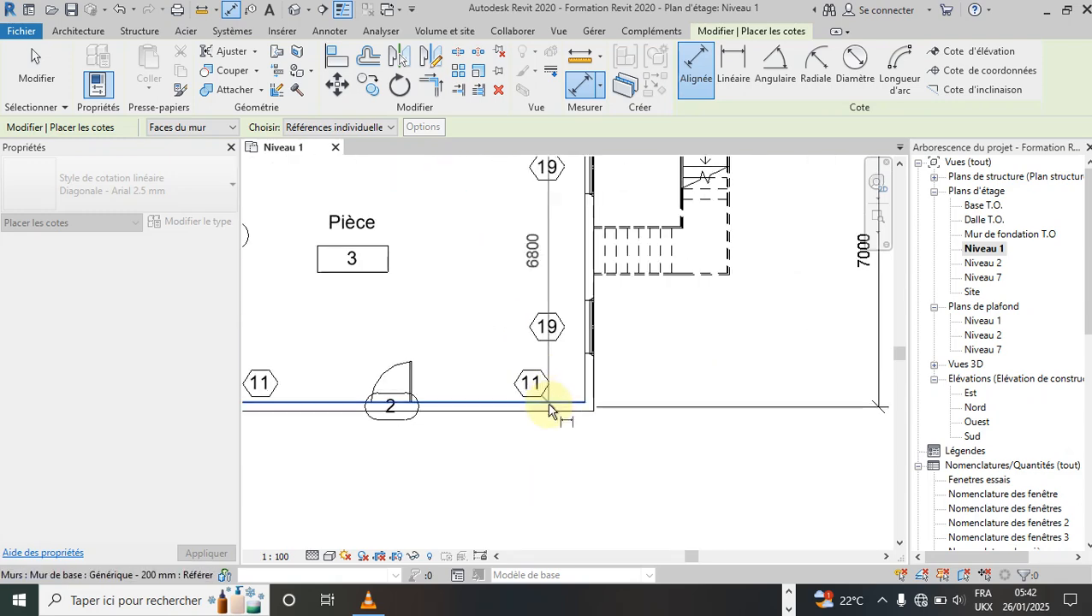
{"action": "scroll", "coordinate": [550, 419], "scroll_direction": "down", "scroll_amount": 5}
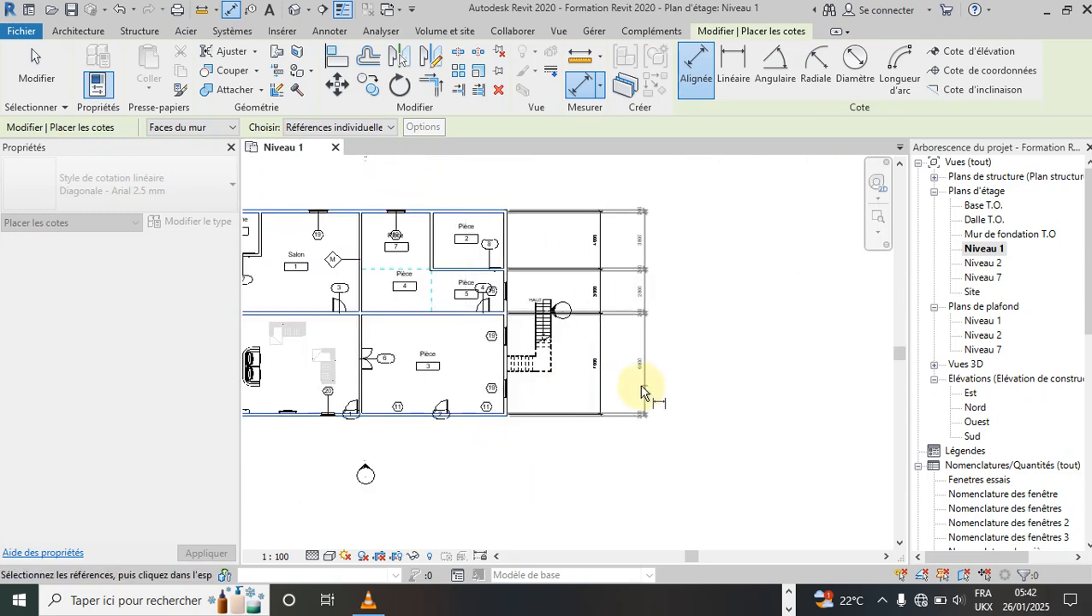
{"action": "left_click", "coordinate": [633, 394]}
Dimension from the upper exterior wall to the central horizontal wall using Axe du porteur, placed outside the existing dimension strings.
{"action": "scroll", "coordinate": [677, 201], "scroll_direction": "up", "scroll_amount": 3}
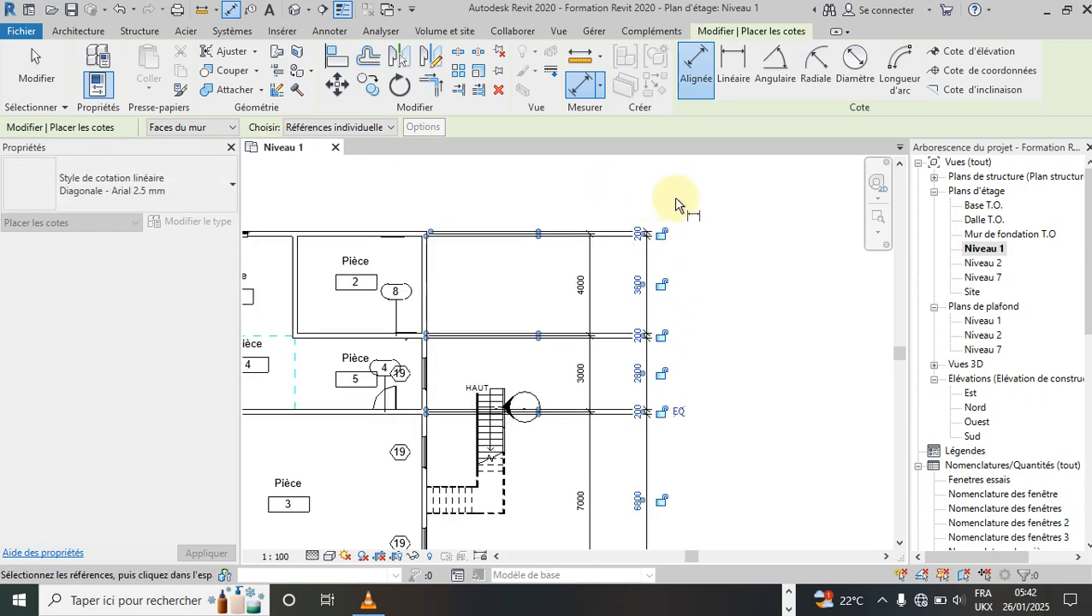
{"action": "left_click", "coordinate": [209, 129]}
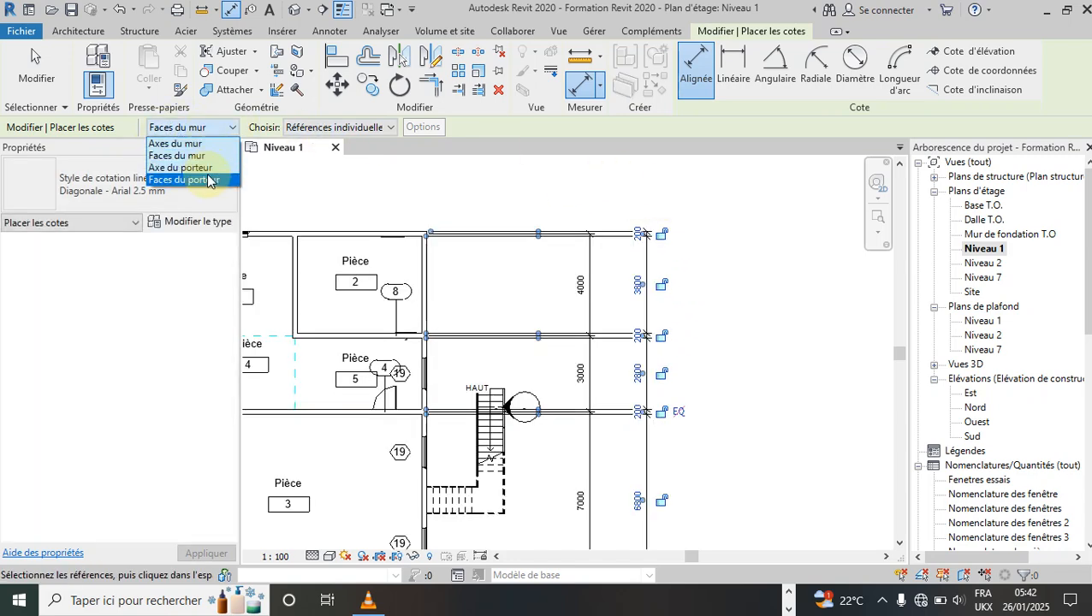
{"action": "left_click", "coordinate": [205, 169]}
{"action": "scroll", "coordinate": [699, 298], "scroll_direction": "down", "scroll_amount": 4}
{"action": "scroll", "coordinate": [592, 251], "scroll_direction": "up", "scroll_amount": 6}
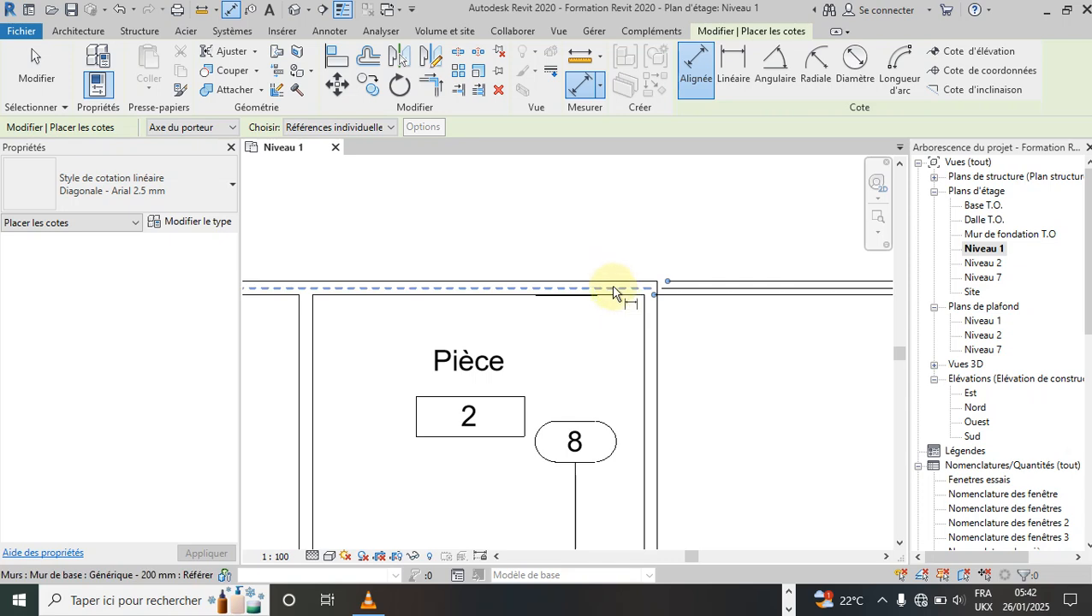
{"action": "scroll", "coordinate": [613, 292], "scroll_direction": "up", "scroll_amount": 5}
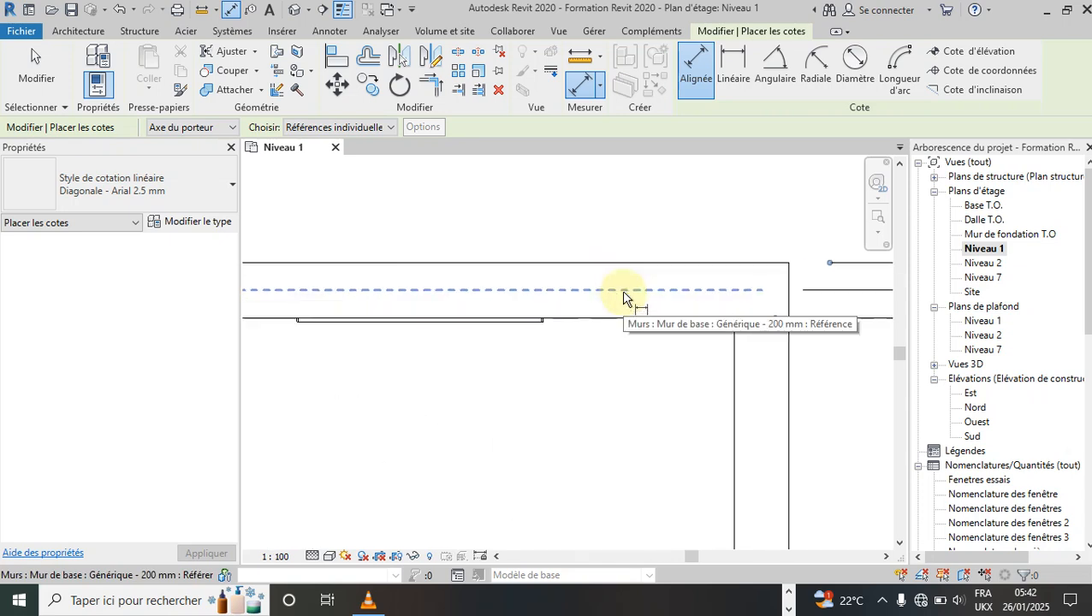
{"action": "scroll", "coordinate": [622, 295], "scroll_direction": "down", "scroll_amount": 2}
{"action": "left_click", "coordinate": [613, 288]}
{"action": "scroll", "coordinate": [538, 195], "scroll_direction": "down", "scroll_amount": 2}
{"action": "scroll", "coordinate": [536, 195], "scroll_direction": "down", "scroll_amount": 5}
{"action": "scroll", "coordinate": [548, 347], "scroll_direction": "up", "scroll_amount": 4}
{"action": "scroll", "coordinate": [541, 383], "scroll_direction": "down", "scroll_amount": 4}
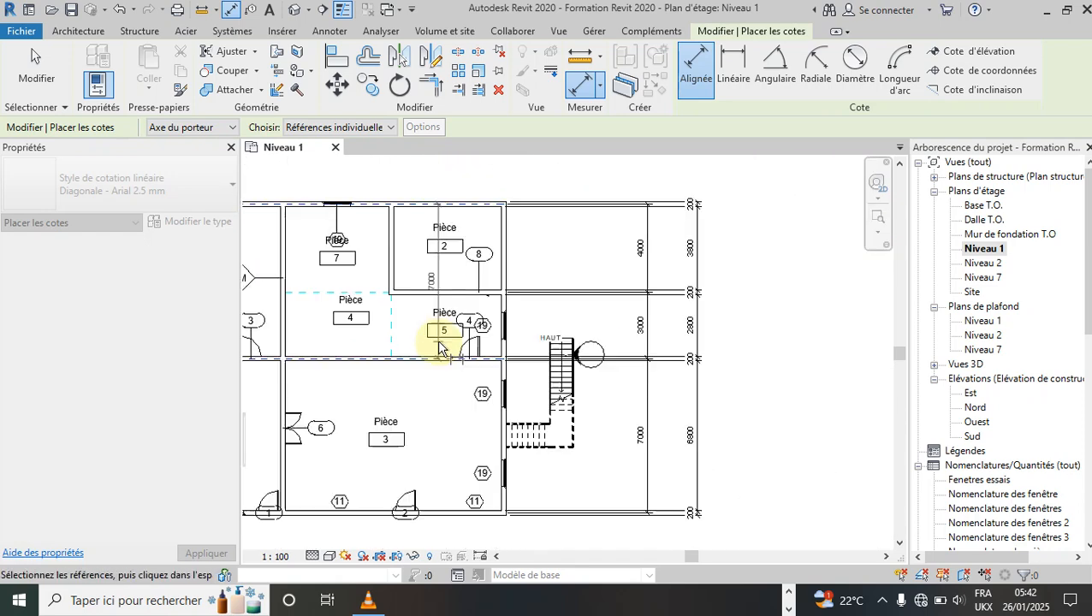
{"action": "scroll", "coordinate": [439, 347], "scroll_direction": "down", "scroll_amount": 1}
{"action": "left_click", "coordinate": [703, 294]}
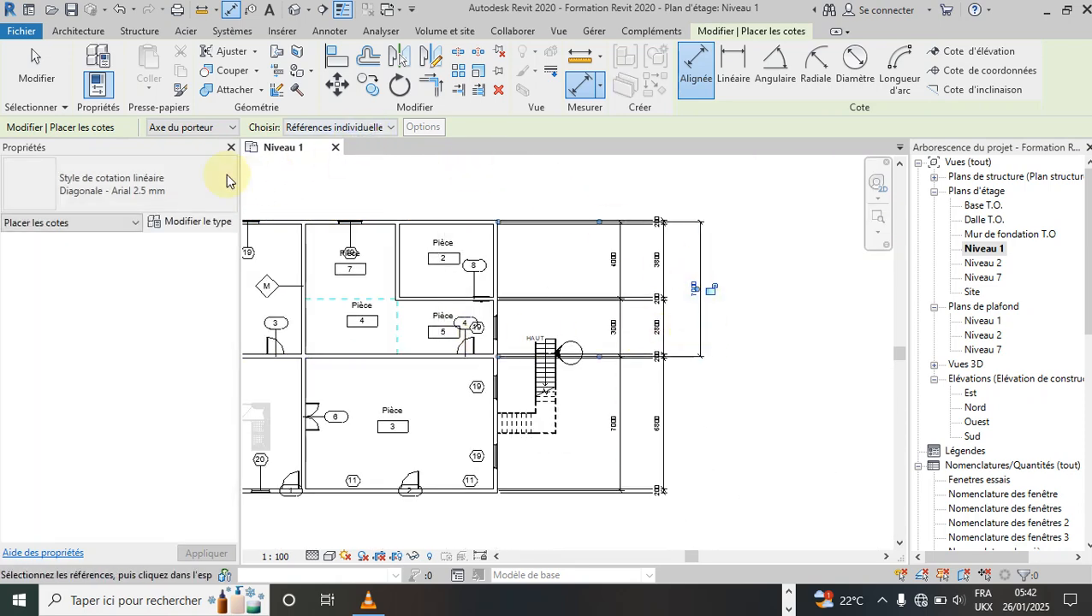
Set the dimension's wall reference to Faces du porteur, with Références individuelles as the selection mode.
{"action": "left_click", "coordinate": [209, 129]}
{"action": "left_click", "coordinate": [183, 178]}
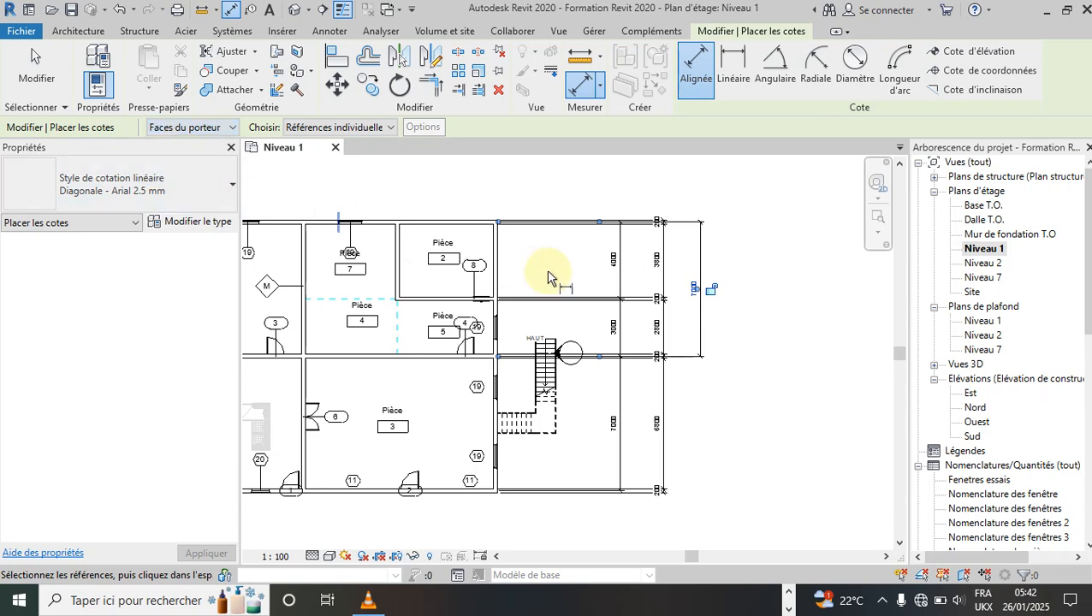
{"action": "scroll", "coordinate": [513, 233], "scroll_direction": "up", "scroll_amount": 8}
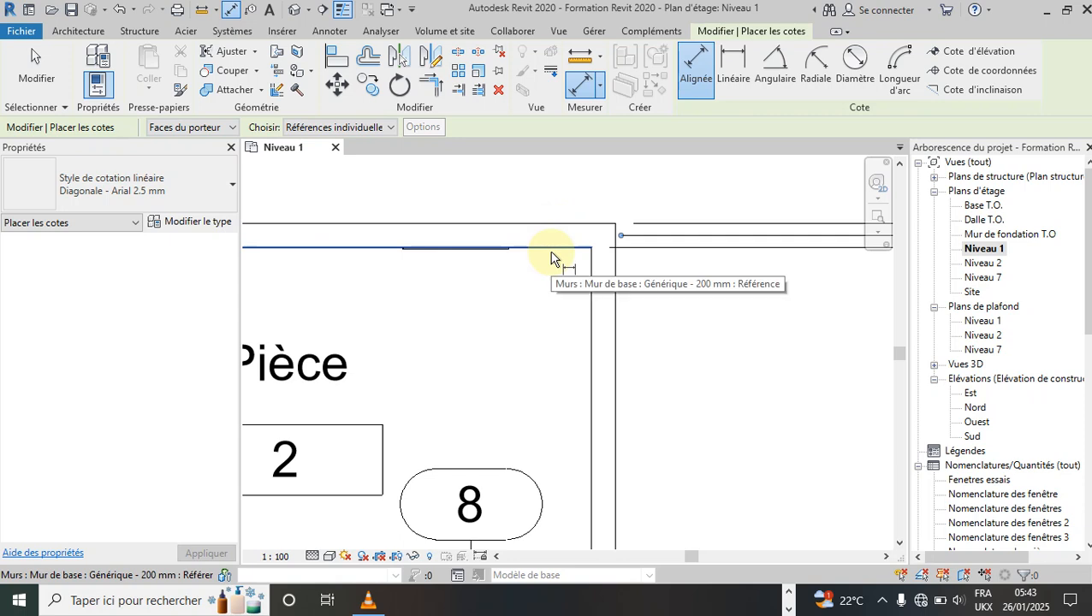
{"action": "scroll", "coordinate": [557, 235], "scroll_direction": "down", "scroll_amount": 5}
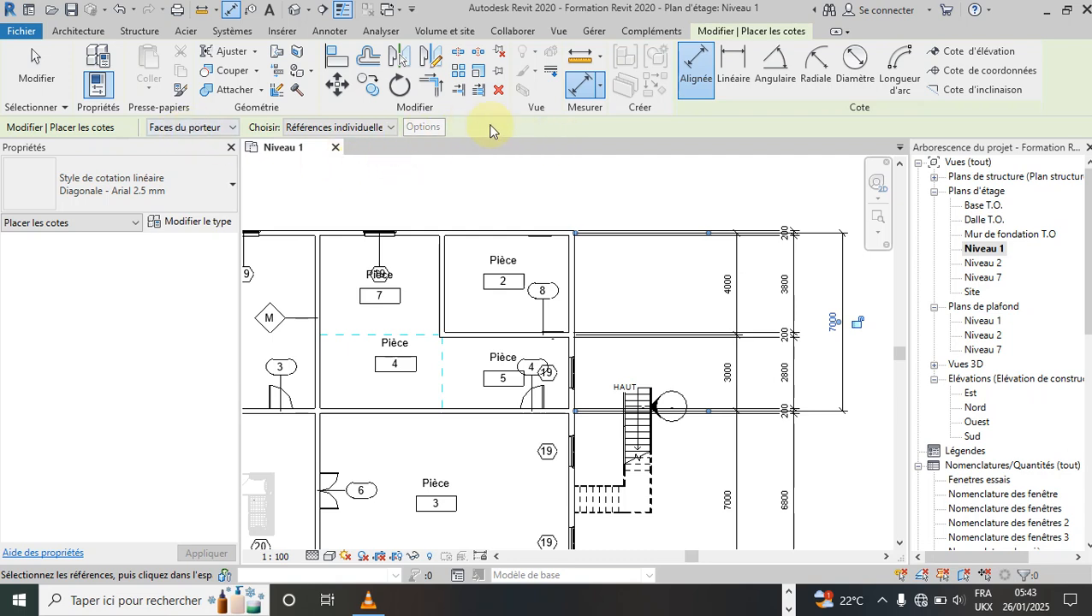
{"action": "left_click", "coordinate": [390, 129]}
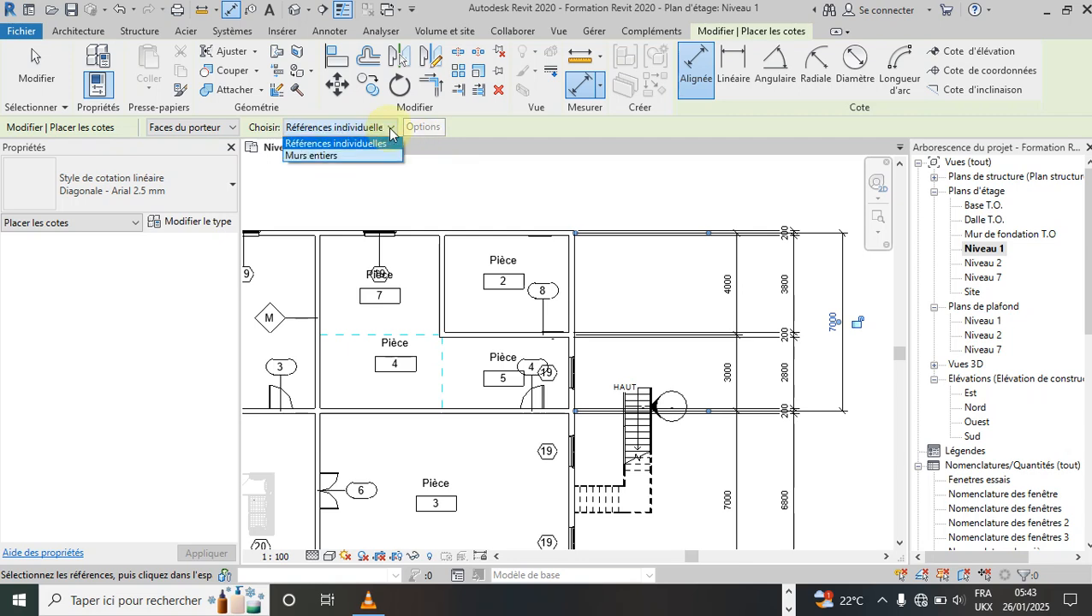
{"action": "left_click", "coordinate": [390, 131]}
{"action": "left_click", "coordinate": [388, 127]}
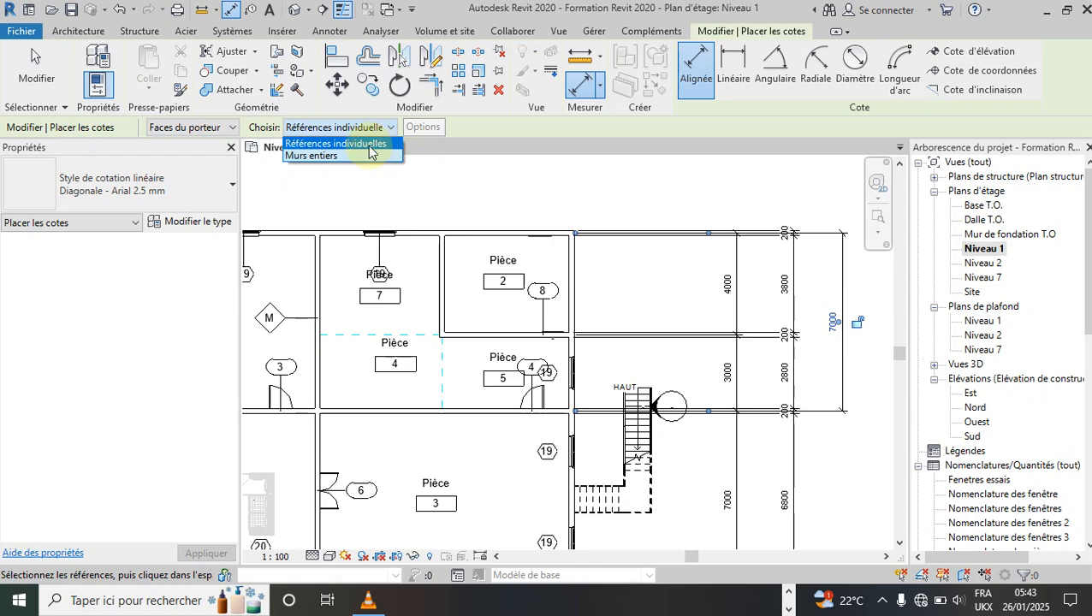
{"action": "left_click", "coordinate": [382, 143]}
Dimension with Faces du porteur from the upper exterior wall to the wall below Pièce 2, placed outside the existing dimension strings.
{"action": "scroll", "coordinate": [747, 256], "scroll_direction": "down", "scroll_amount": 5}
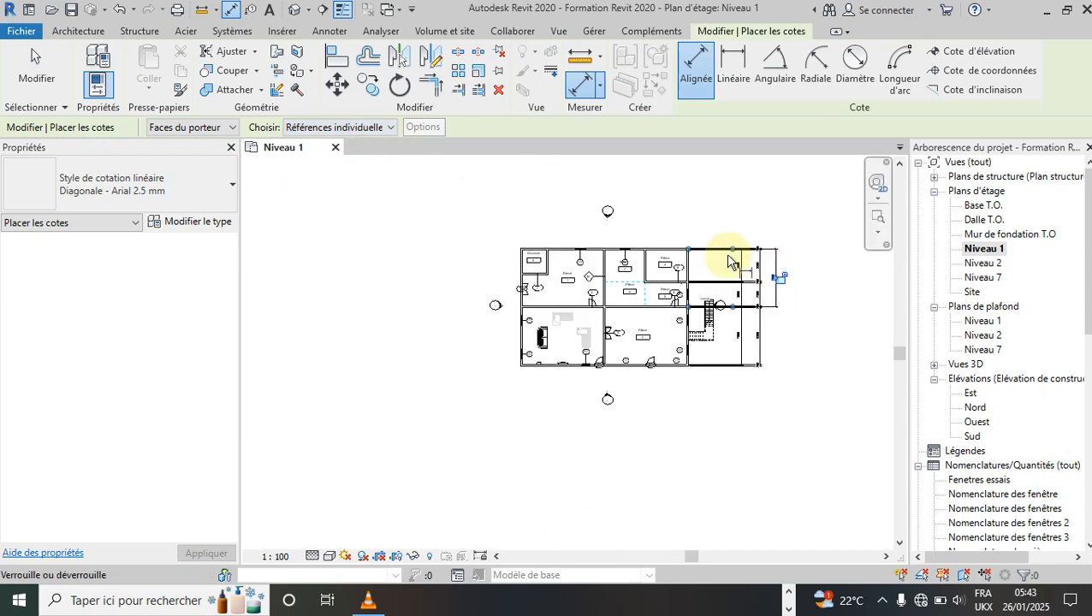
{"action": "scroll", "coordinate": [513, 270], "scroll_direction": "up", "scroll_amount": 4}
{"action": "scroll", "coordinate": [420, 231], "scroll_direction": "down", "scroll_amount": 4}
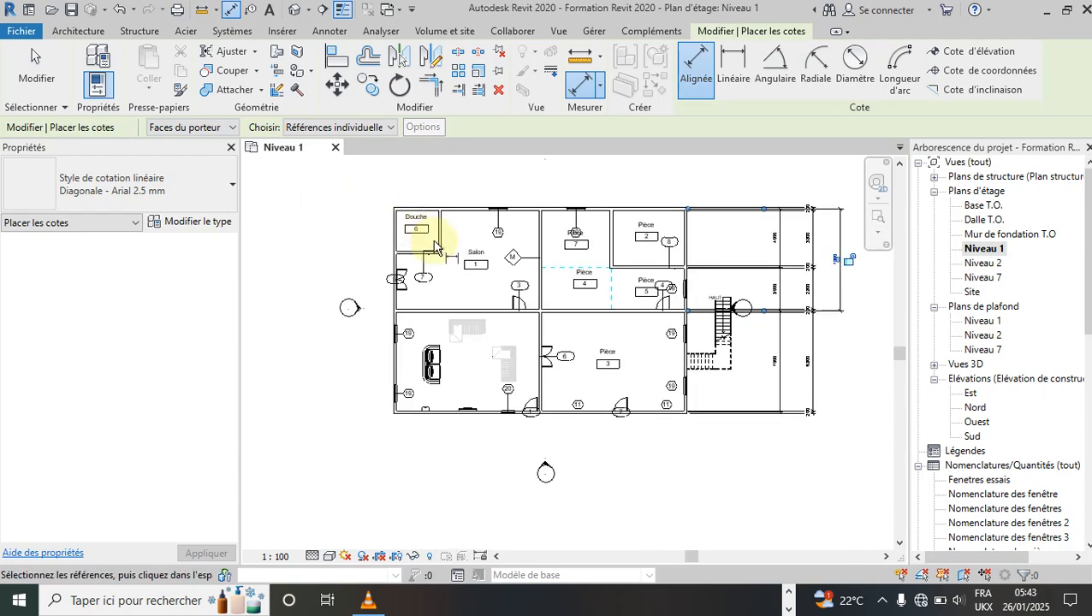
{"action": "scroll", "coordinate": [599, 222], "scroll_direction": "up", "scroll_amount": 5}
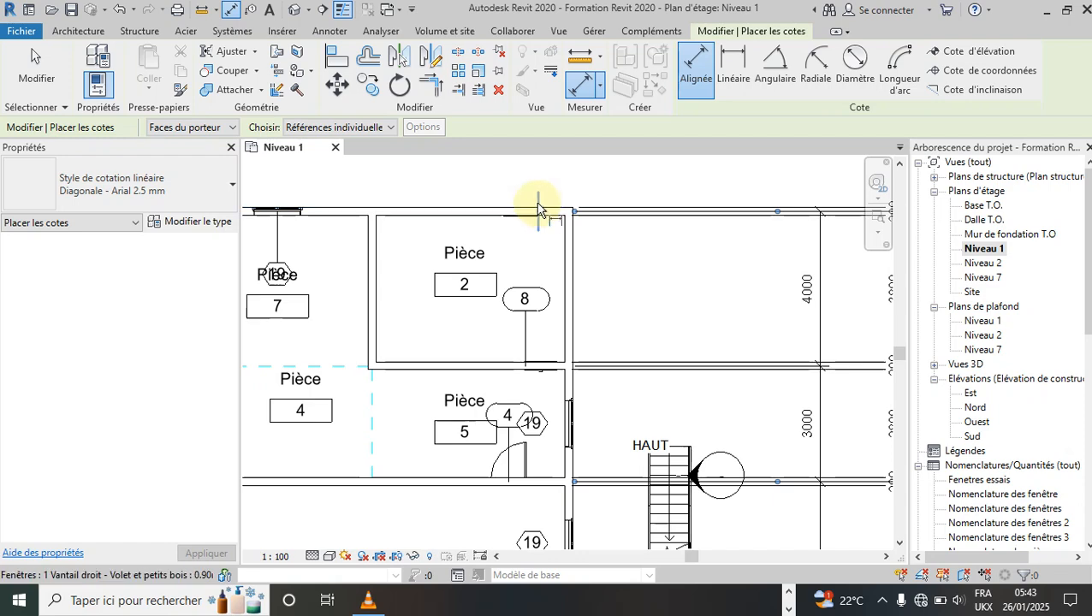
{"action": "scroll", "coordinate": [543, 207], "scroll_direction": "up", "scroll_amount": 3}
{"action": "left_click", "coordinate": [544, 204]}
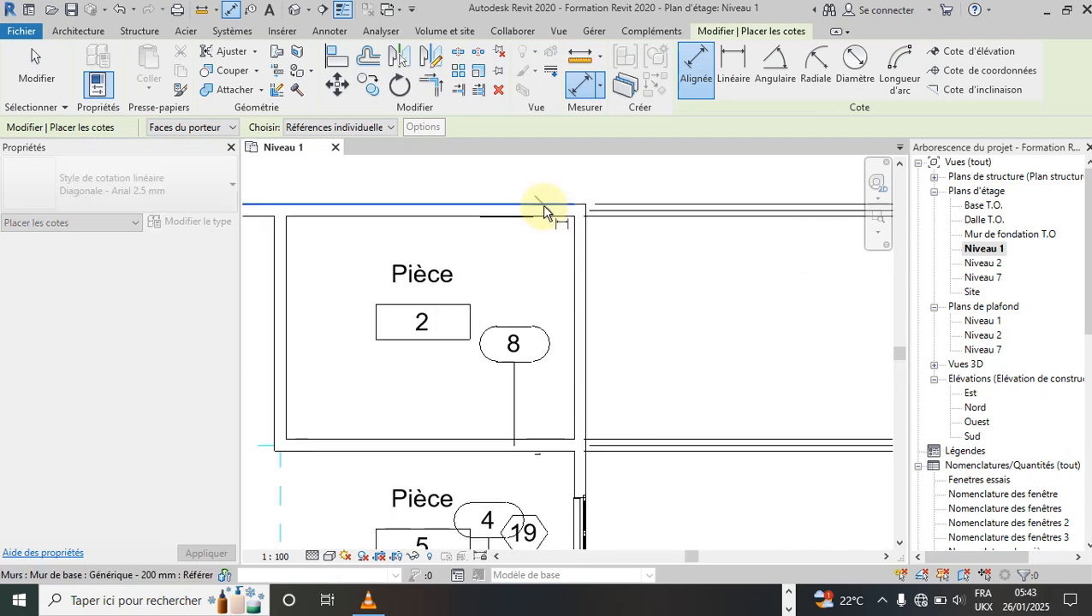
{"action": "scroll", "coordinate": [550, 191], "scroll_direction": "down", "scroll_amount": 4}
{"action": "scroll", "coordinate": [548, 206], "scroll_direction": "down", "scroll_amount": 1}
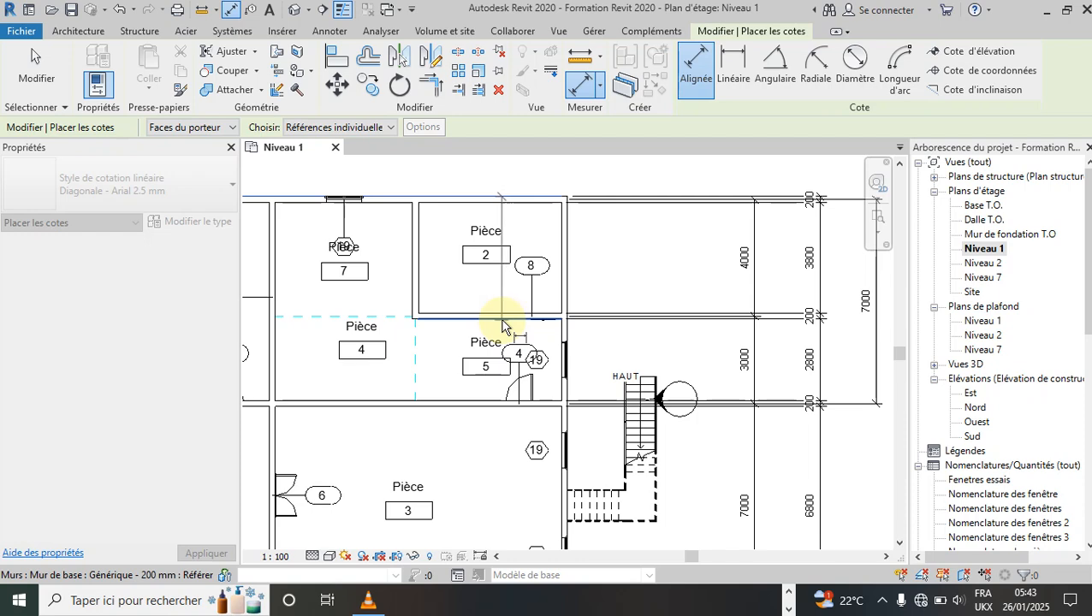
{"action": "scroll", "coordinate": [377, 304], "scroll_direction": "down", "scroll_amount": 3}
{"action": "scroll", "coordinate": [376, 304], "scroll_direction": "down", "scroll_amount": 1}
{"action": "left_click", "coordinate": [666, 295]}
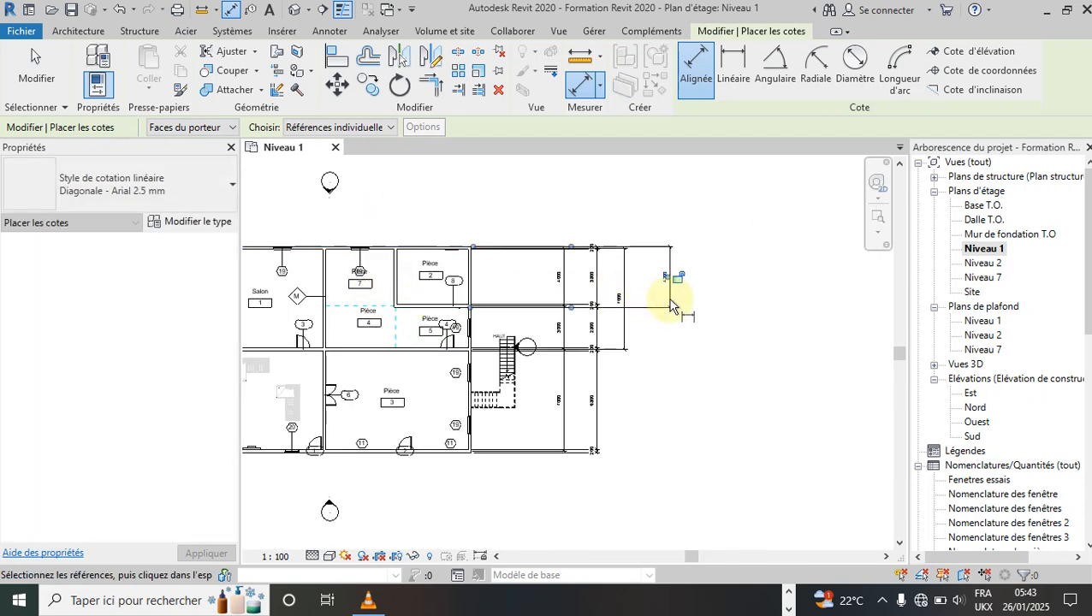
Switch the dimension selection mode to Murs entiers and delete all the dimension strings beside the staircase.
{"action": "left_click", "coordinate": [390, 128]}
{"action": "left_click", "coordinate": [351, 157]}
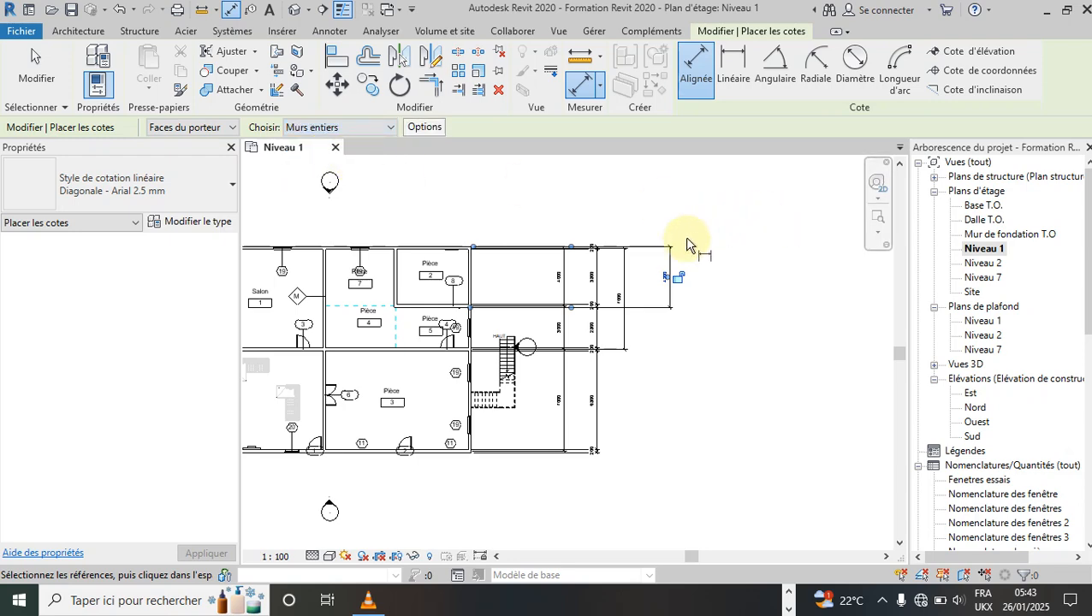
{"action": "key", "text": "Escape"}
{"action": "key", "text": "Escape"}
{"action": "left_click_drag", "start_coordinate": [697, 203], "coordinate": [557, 465]}
{"action": "key", "text": "Delete"}
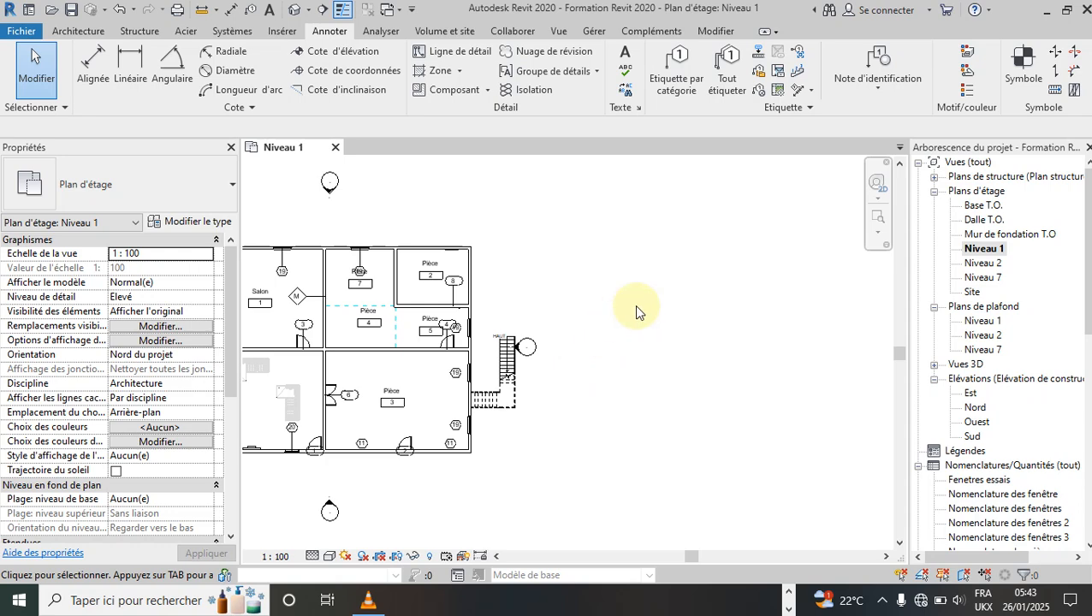
Restart the Aligned dimension and review the automatic dimension options for whole walls, leaving them as they are.
{"action": "left_click", "coordinate": [231, 12]}
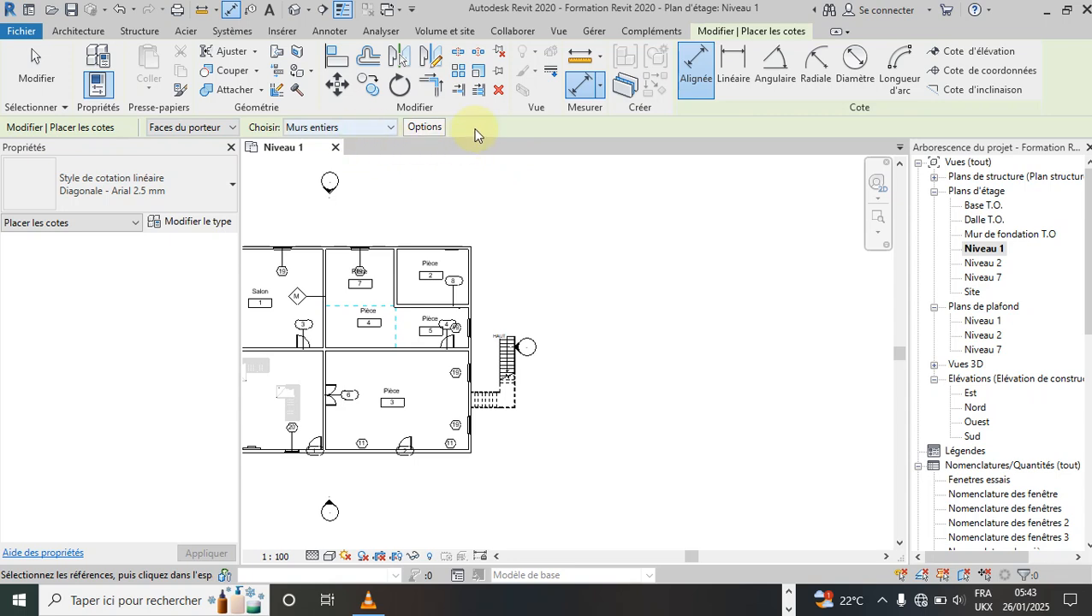
{"action": "left_click", "coordinate": [424, 130]}
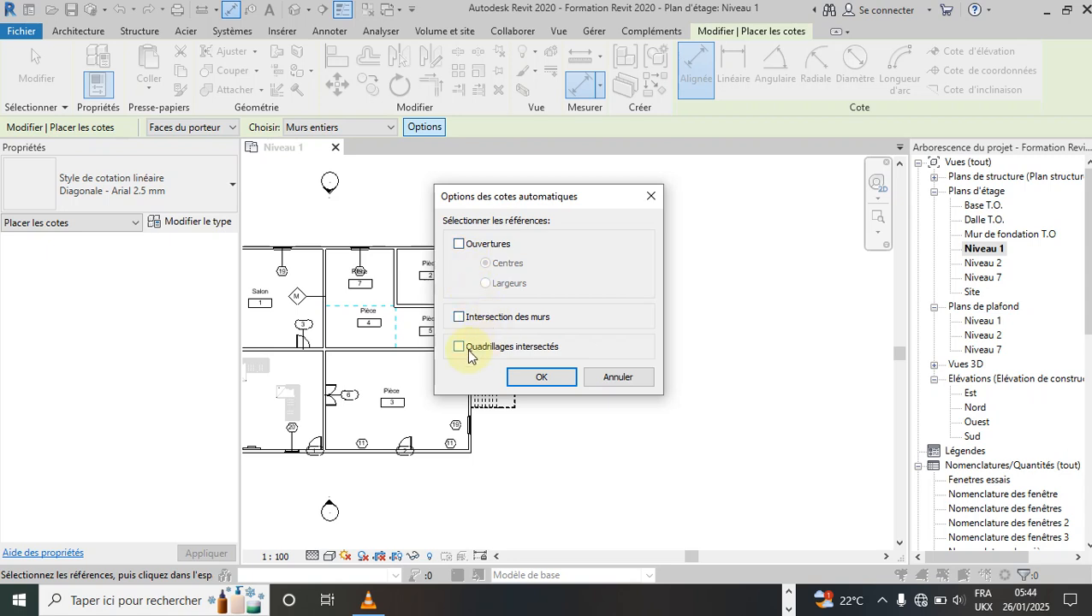
{"action": "left_click_drag", "start_coordinate": [544, 209], "coordinate": [685, 203]}
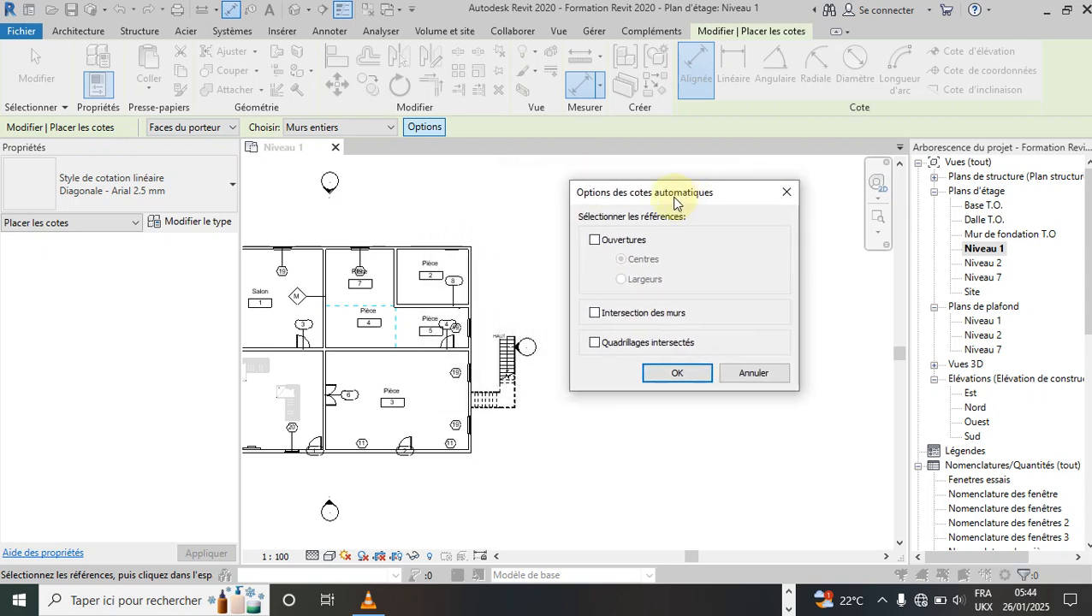
{"action": "left_click", "coordinate": [789, 195]}
Dimension the full length of the upper exterior wall as an entire wall, placing the dimension above the upper elevation marker.
{"action": "key", "text": "z"}
{"action": "key", "text": "f"}
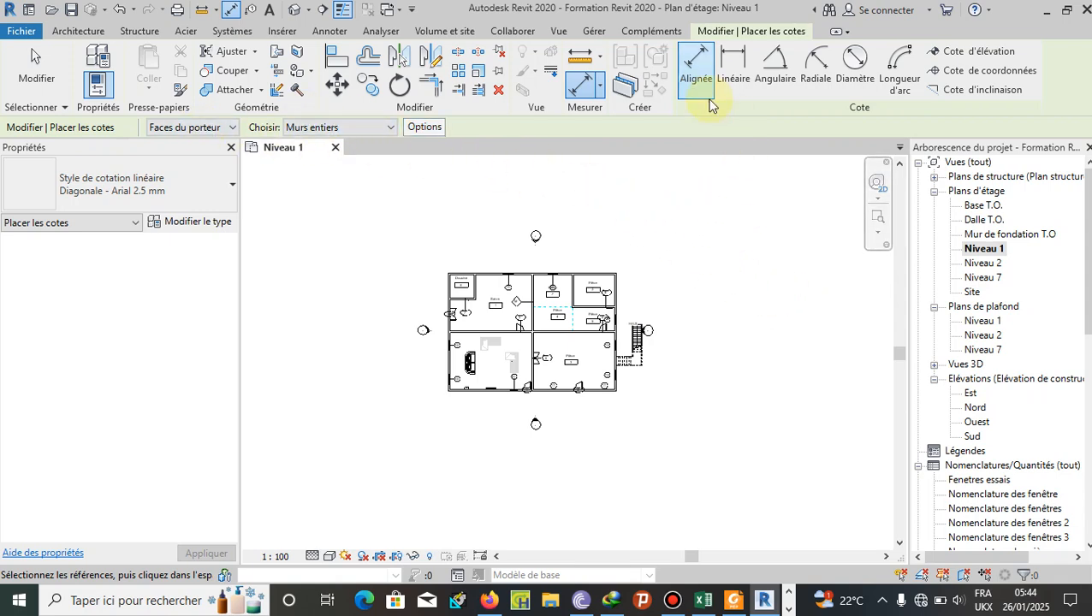
{"action": "scroll", "coordinate": [480, 219], "scroll_direction": "up", "scroll_amount": 5}
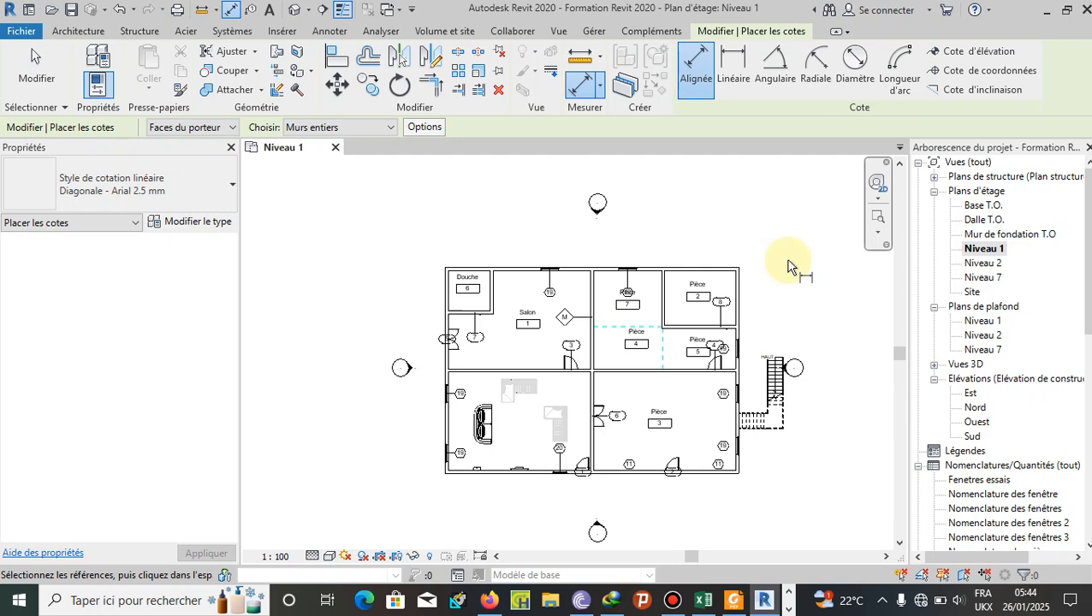
{"action": "scroll", "coordinate": [724, 249], "scroll_direction": "down", "scroll_amount": 1}
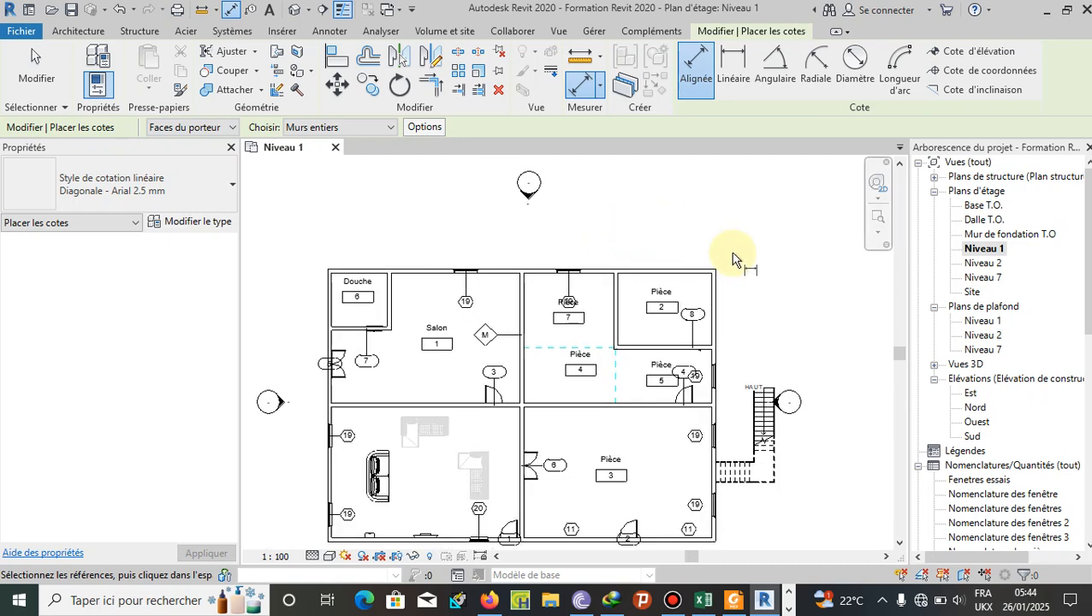
{"action": "left_click", "coordinate": [420, 275]}
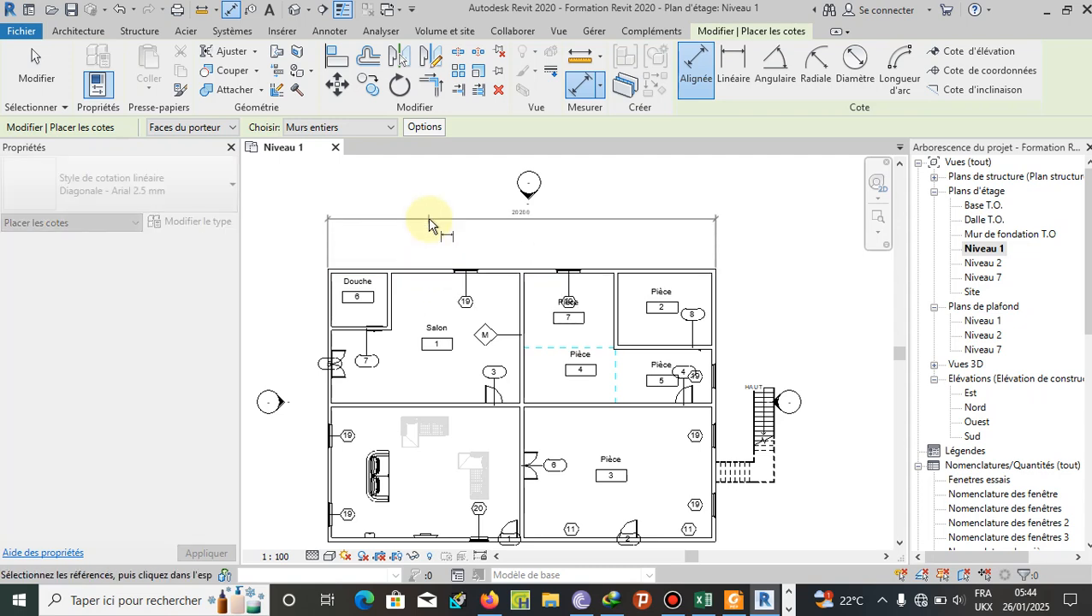
{"action": "scroll", "coordinate": [425, 246], "scroll_direction": "up", "scroll_amount": 2}
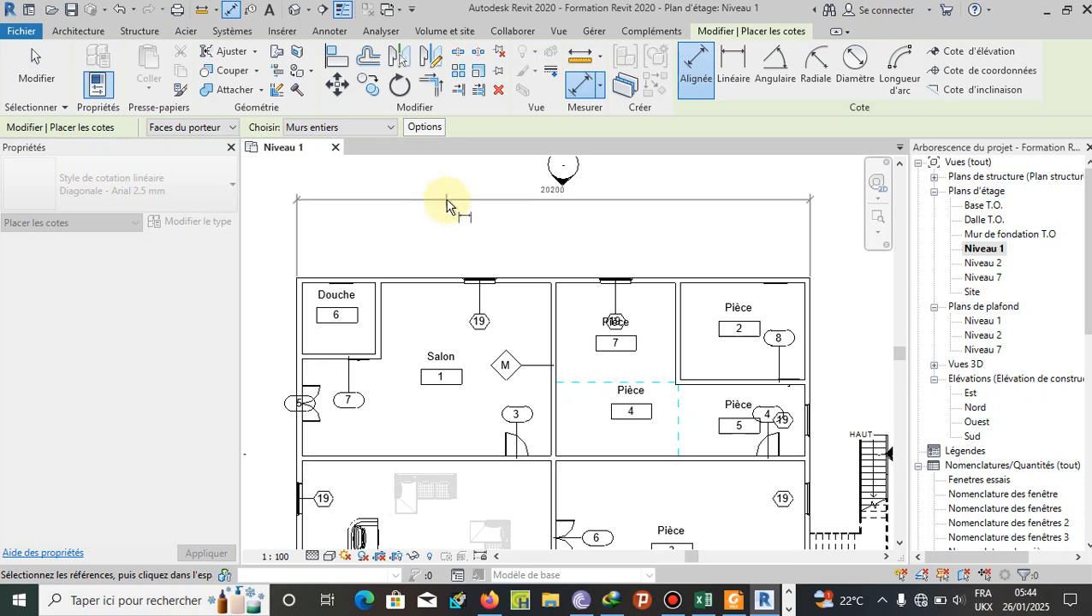
{"action": "scroll", "coordinate": [428, 281], "scroll_direction": "down", "scroll_amount": 2}
{"action": "scroll", "coordinate": [428, 291], "scroll_direction": "down", "scroll_amount": 1}
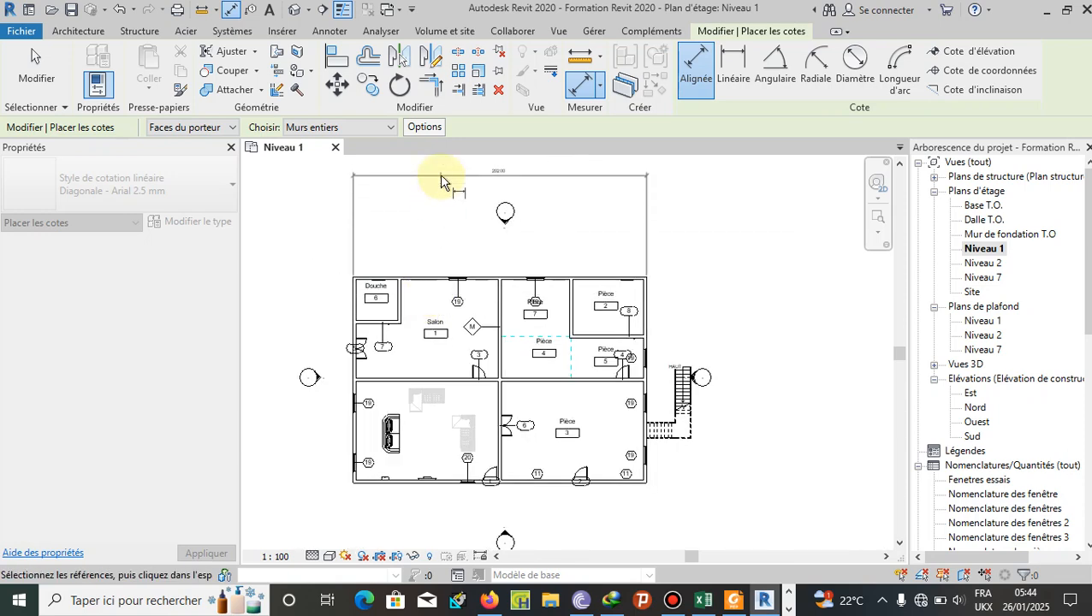
{"action": "left_click", "coordinate": [439, 175]}
Dimension the partition wall between Douche and Salon as an entire wall, placing the dimension outside the left exterior wall.
{"action": "scroll", "coordinate": [529, 190], "scroll_direction": "up", "scroll_amount": 1}
{"action": "scroll", "coordinate": [756, 300], "scroll_direction": "down", "scroll_amount": 1}
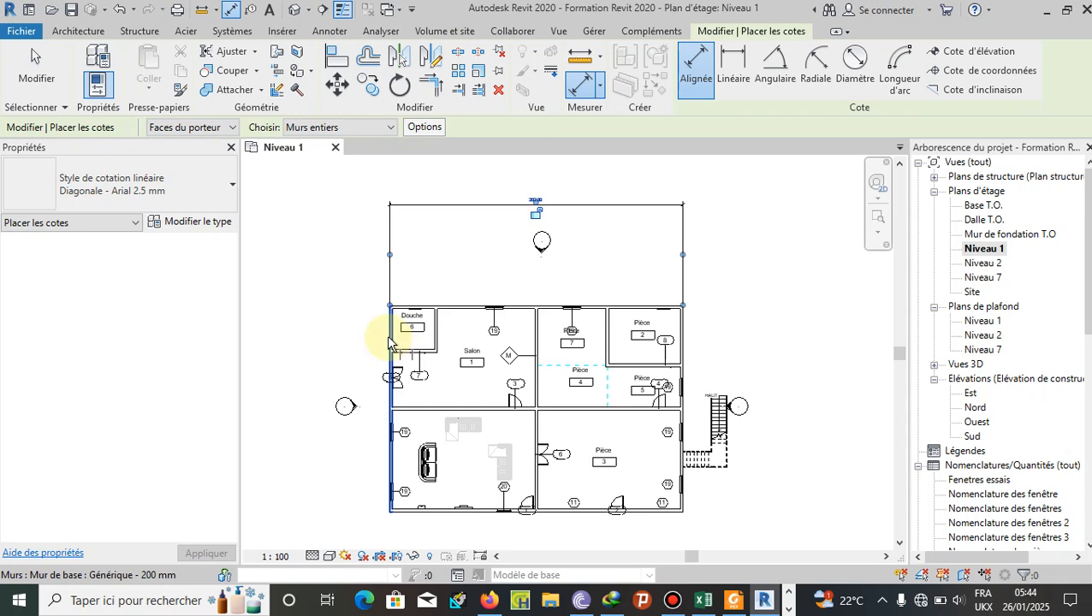
{"action": "scroll", "coordinate": [391, 338], "scroll_direction": "up", "scroll_amount": 1}
{"action": "left_click", "coordinate": [459, 334]}
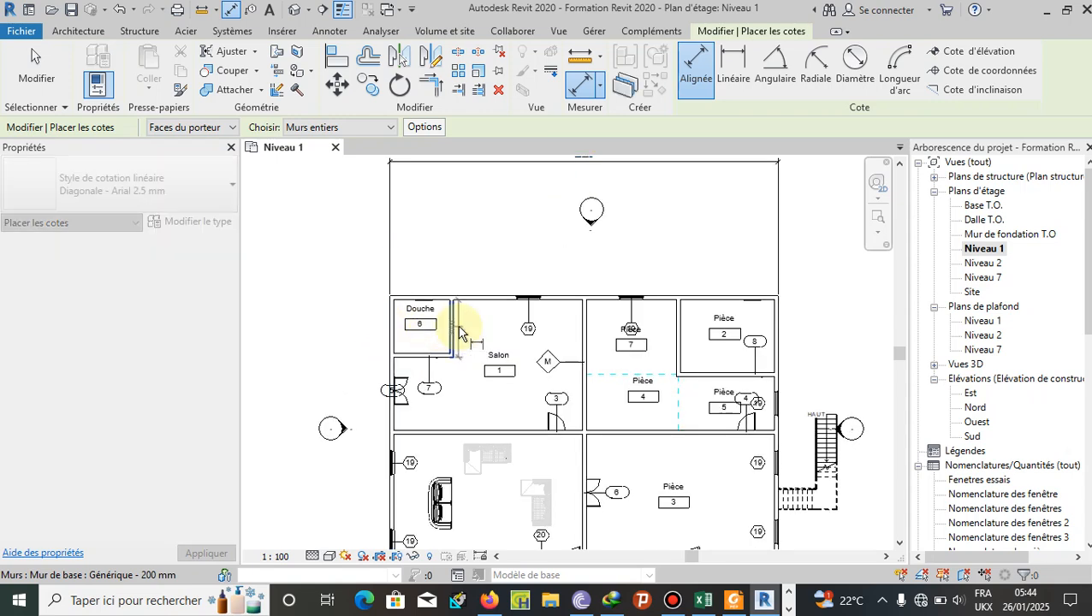
{"action": "left_click", "coordinate": [459, 334]}
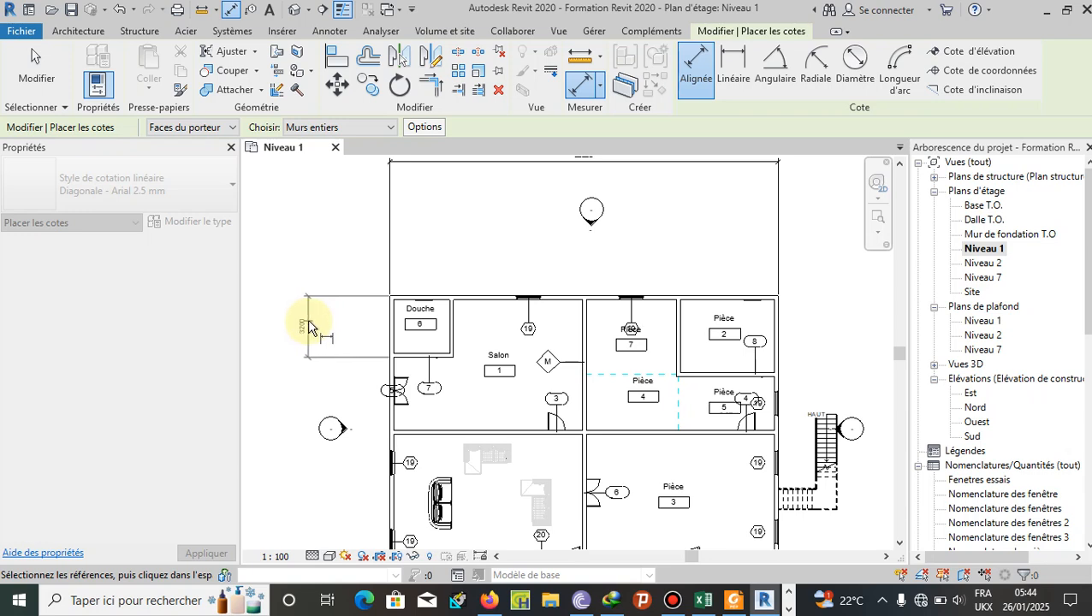
{"action": "left_click", "coordinate": [294, 326]}
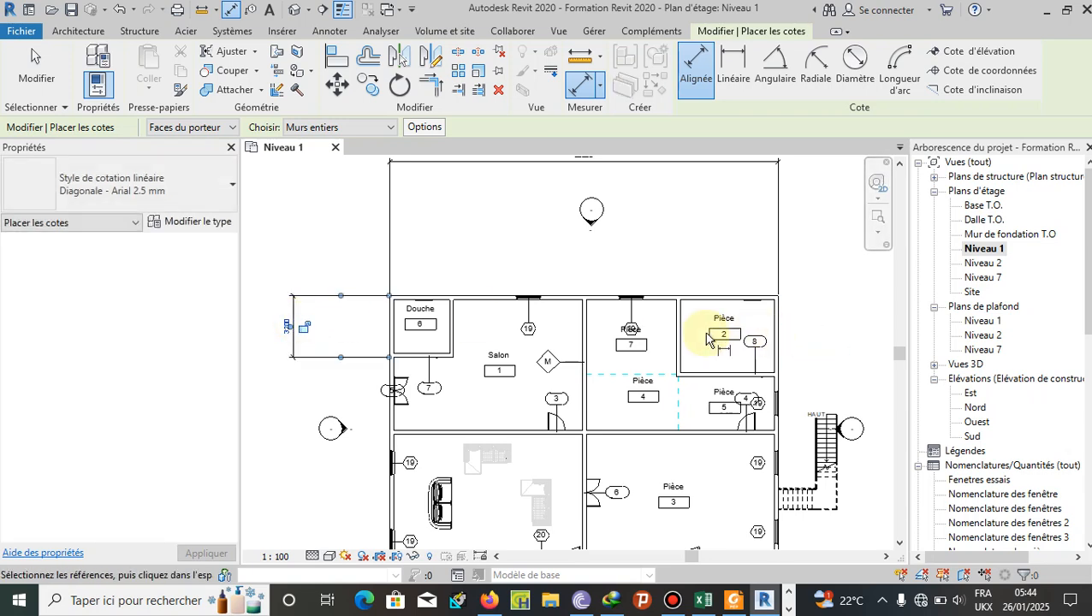
Dimension the partition wall between Pièce 7 and Pièce 2 as an entire wall, placing the dimension outside the right exterior wall.
{"action": "left_click", "coordinate": [762, 344]}
{"action": "scroll", "coordinate": [563, 341], "scroll_direction": "down", "scroll_amount": 2}
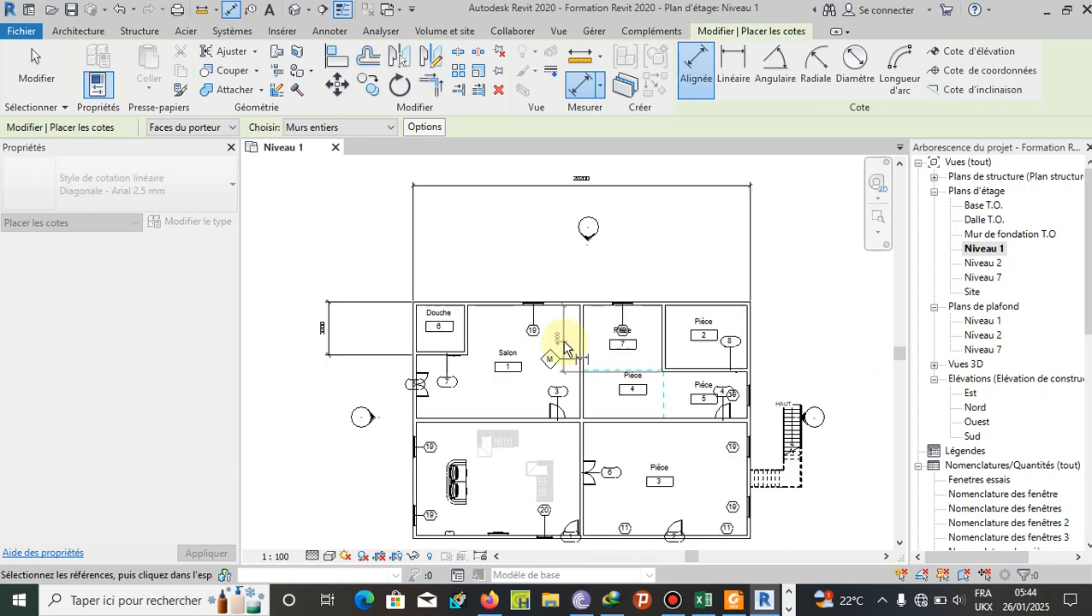
{"action": "left_click", "coordinate": [794, 342]}
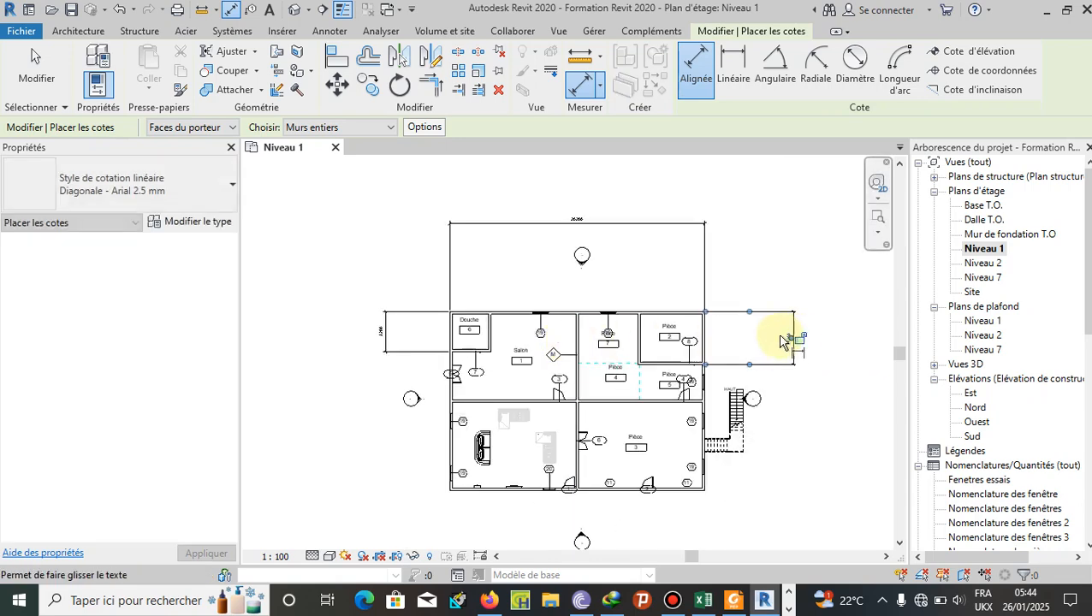
Dimension the full length of the lower exterior wall, placing the dimension below the lower elevation marker.
{"action": "scroll", "coordinate": [629, 223], "scroll_direction": "down", "scroll_amount": 2}
{"action": "scroll", "coordinate": [625, 222], "scroll_direction": "up", "scroll_amount": 1}
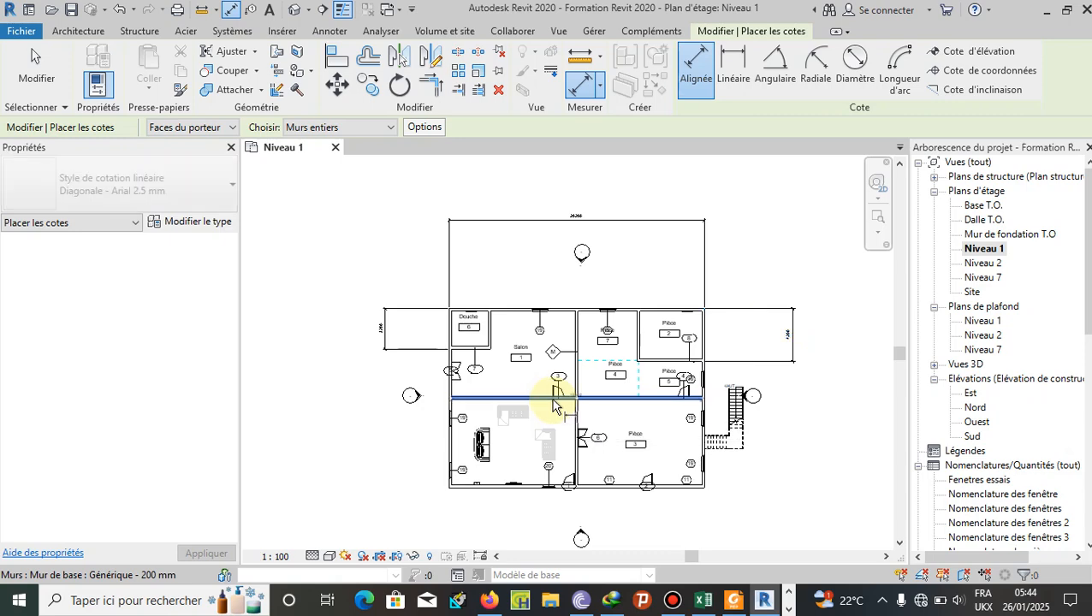
{"action": "scroll", "coordinate": [556, 341], "scroll_direction": "down", "scroll_amount": 1}
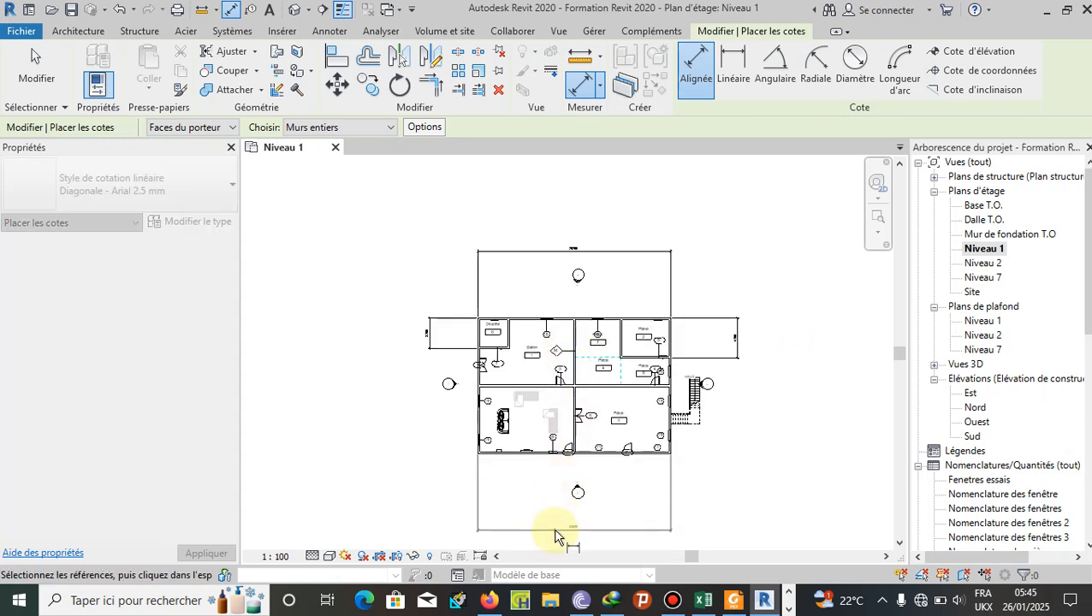
{"action": "left_click", "coordinate": [555, 532]}
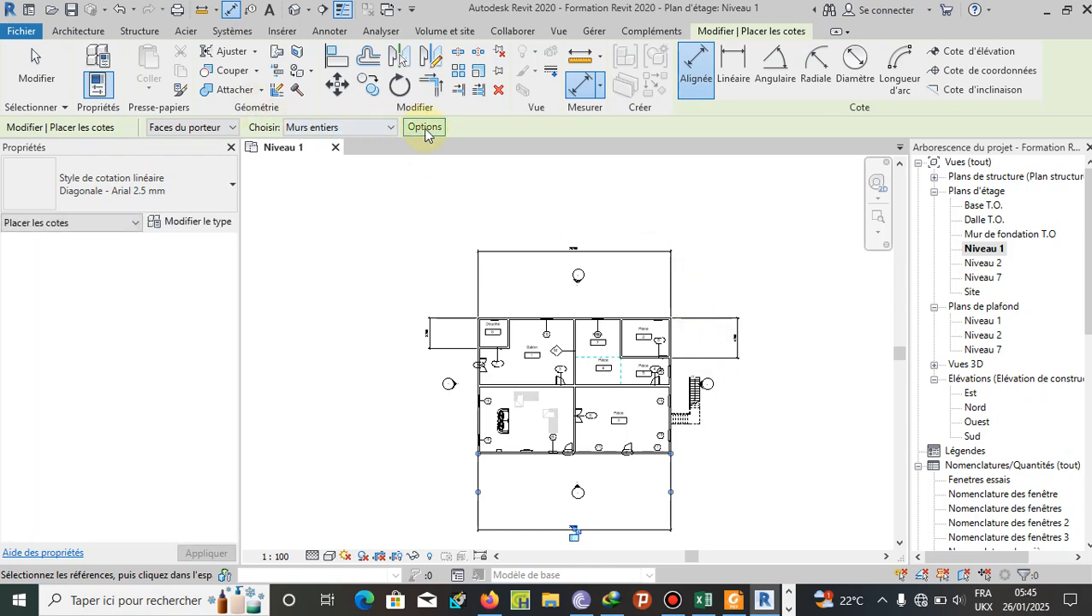
Enable Intersection des murs in the automatic dimension options and dimension the upper exterior wall, placing the string just below its overall dimension.
{"action": "left_click", "coordinate": [425, 128]}
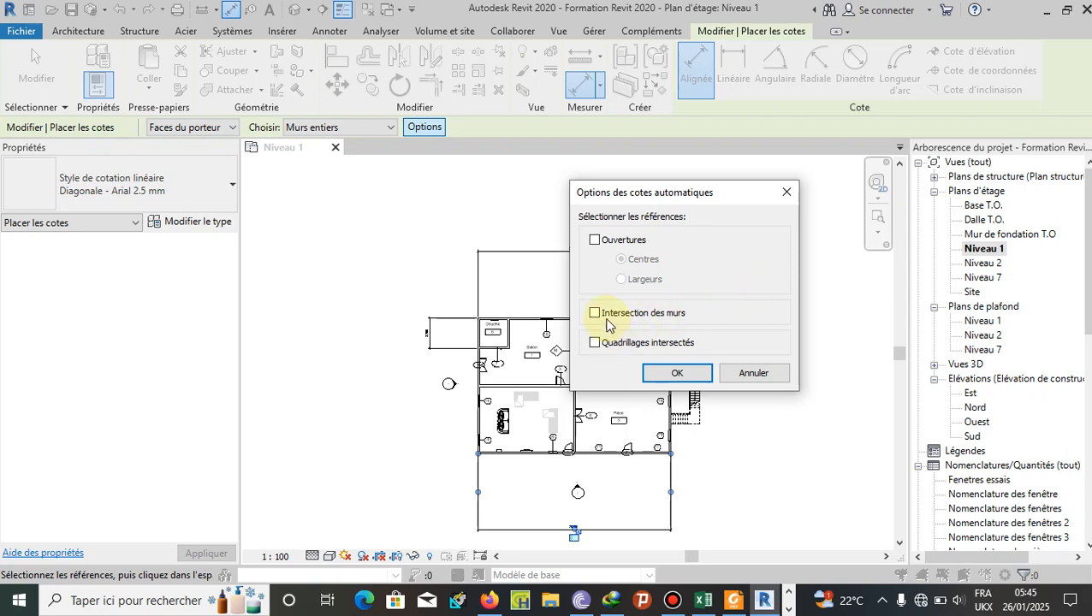
{"action": "left_click", "coordinate": [676, 374]}
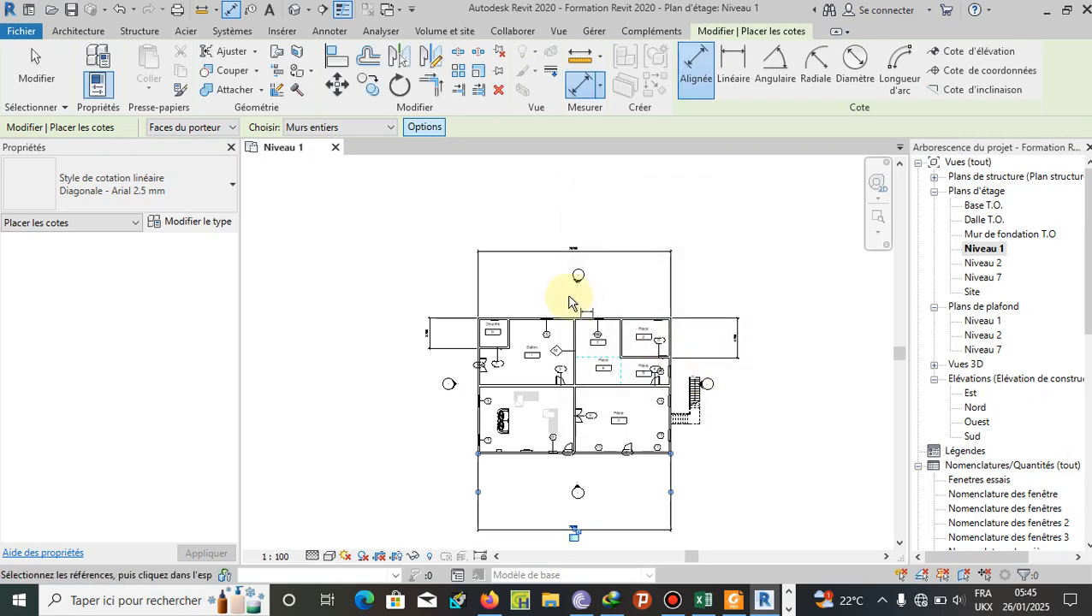
{"action": "scroll", "coordinate": [568, 301], "scroll_direction": "up", "scroll_amount": 2}
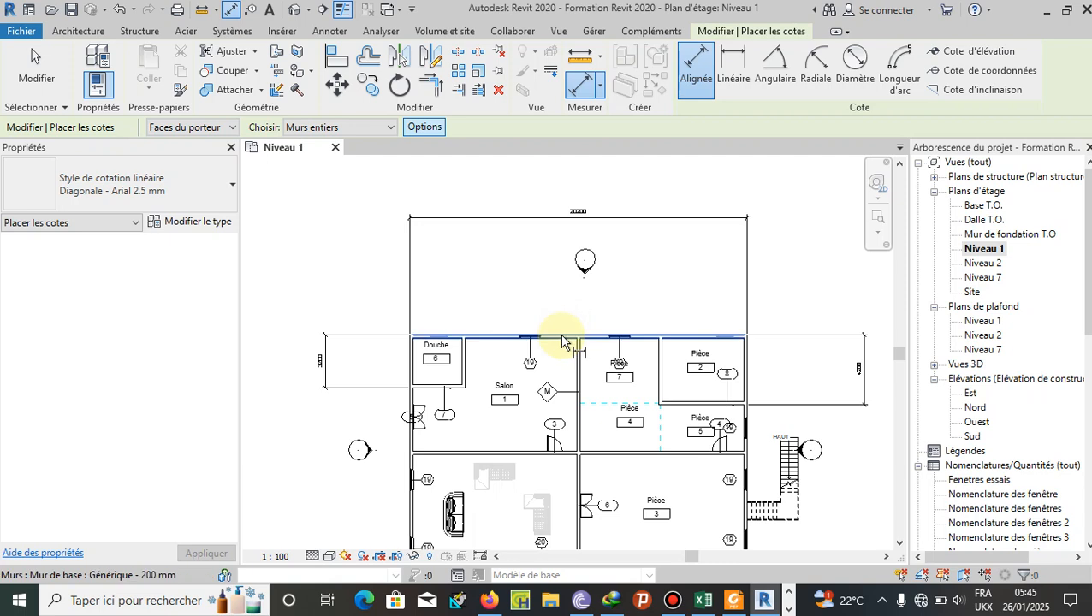
{"action": "left_click", "coordinate": [561, 342]}
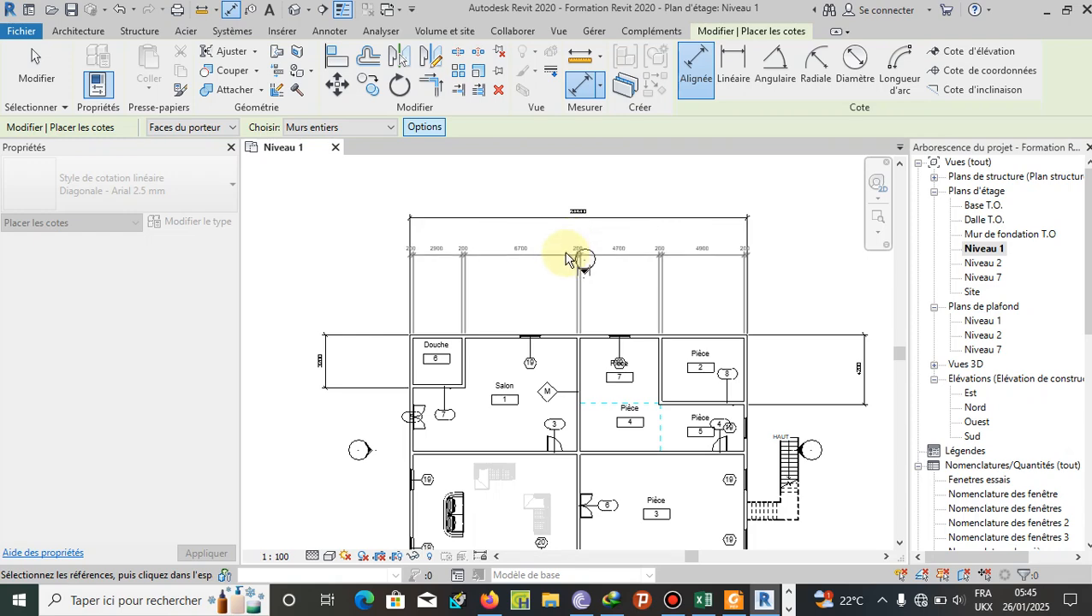
{"action": "scroll", "coordinate": [544, 254], "scroll_direction": "up", "scroll_amount": 2}
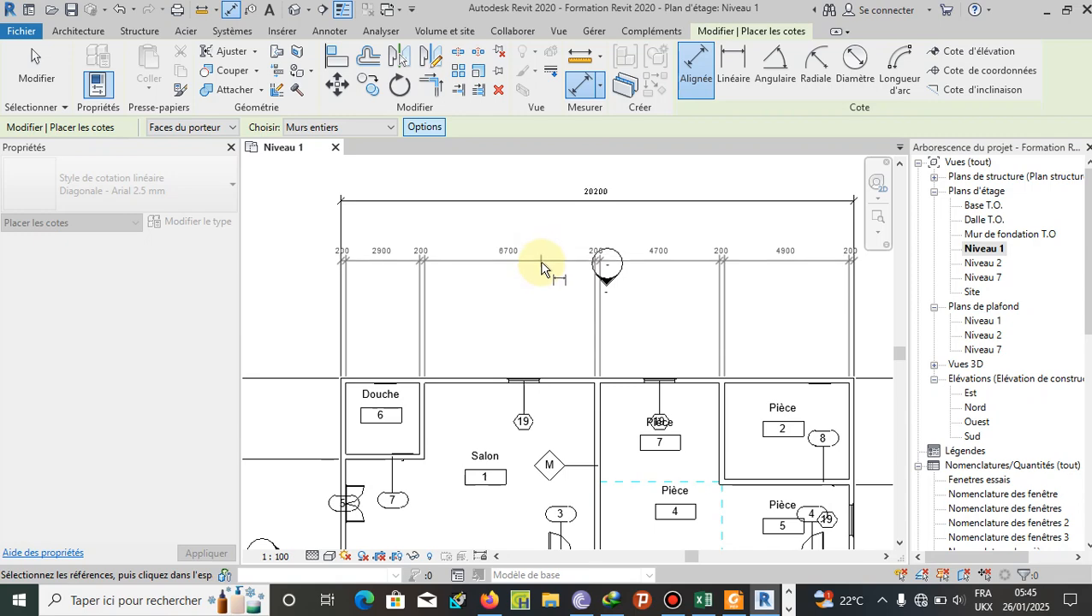
{"action": "left_click", "coordinate": [546, 240]}
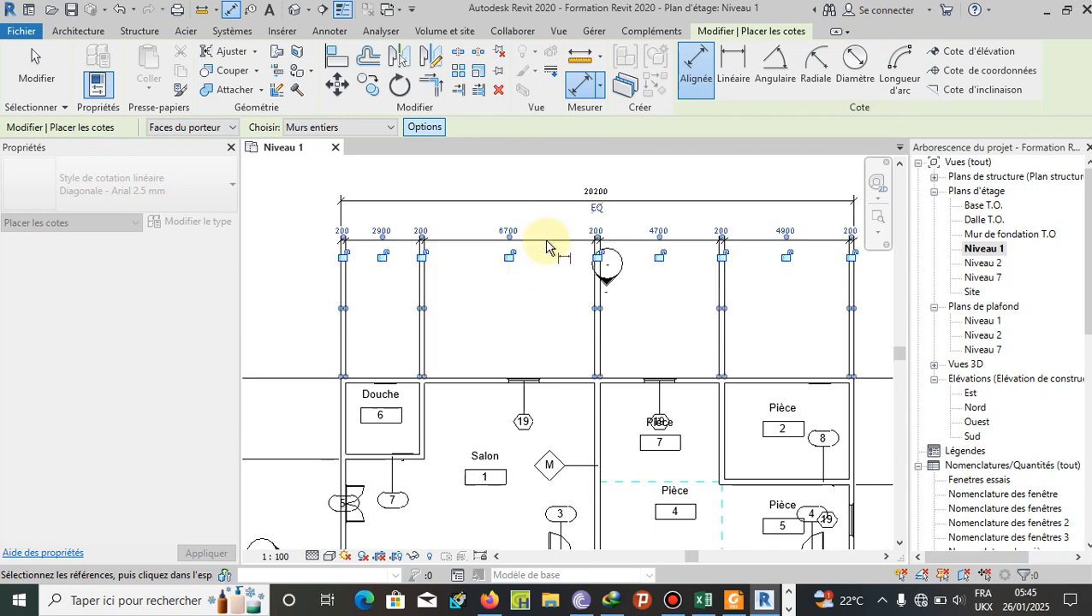
{"action": "scroll", "coordinate": [557, 324], "scroll_direction": "down", "scroll_amount": 3}
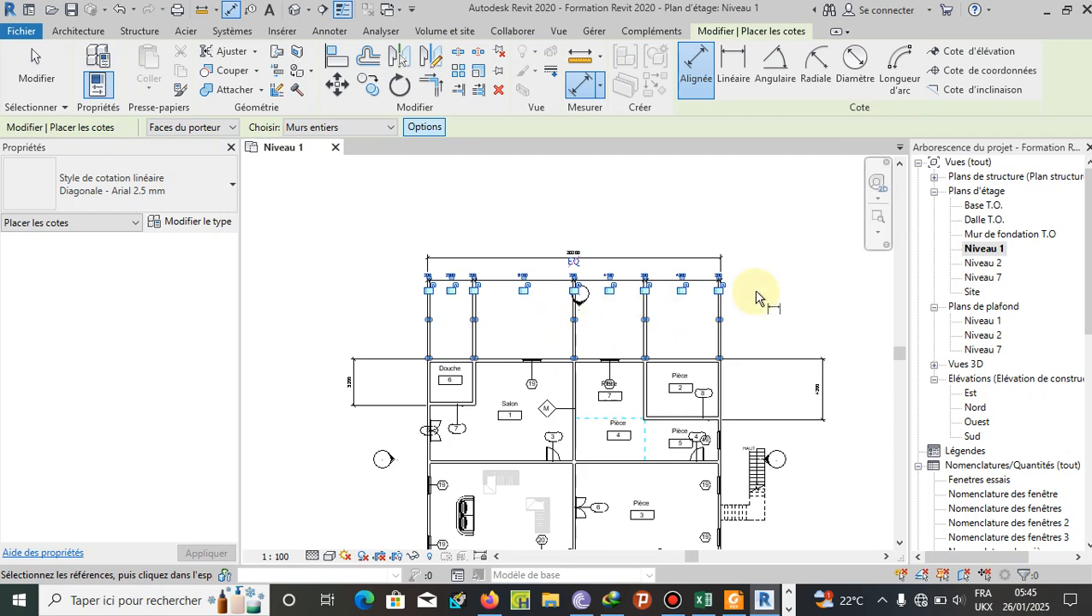
{"action": "left_click", "coordinate": [754, 292]}
{"action": "scroll", "coordinate": [529, 257], "scroll_direction": "up", "scroll_amount": 2}
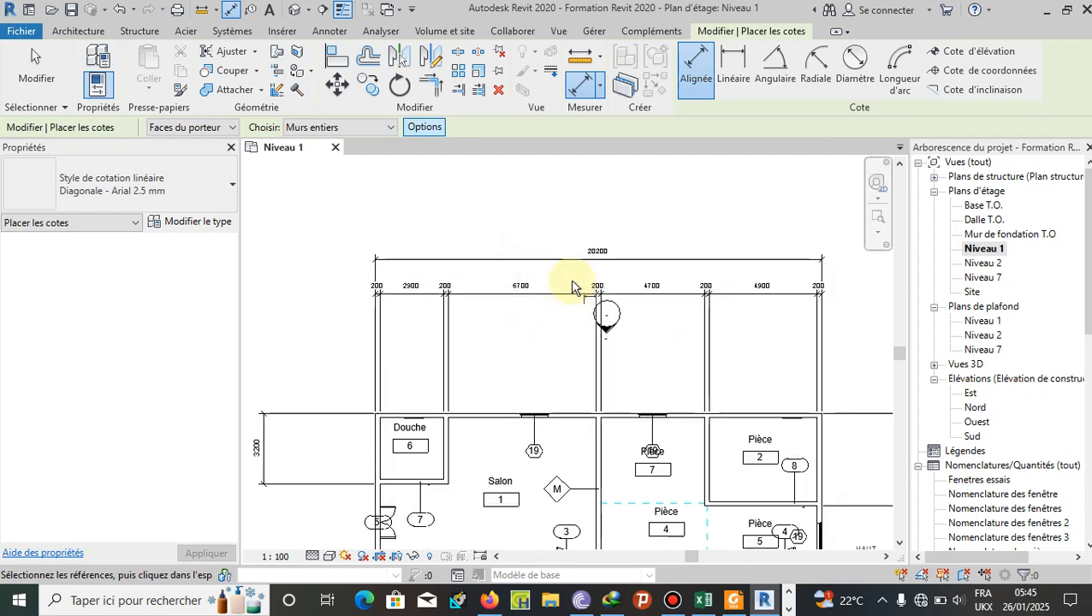
In the automatic dimension options, disable Intersection des murs and enable Quadrillages intersectés.
{"action": "left_click", "coordinate": [419, 130]}
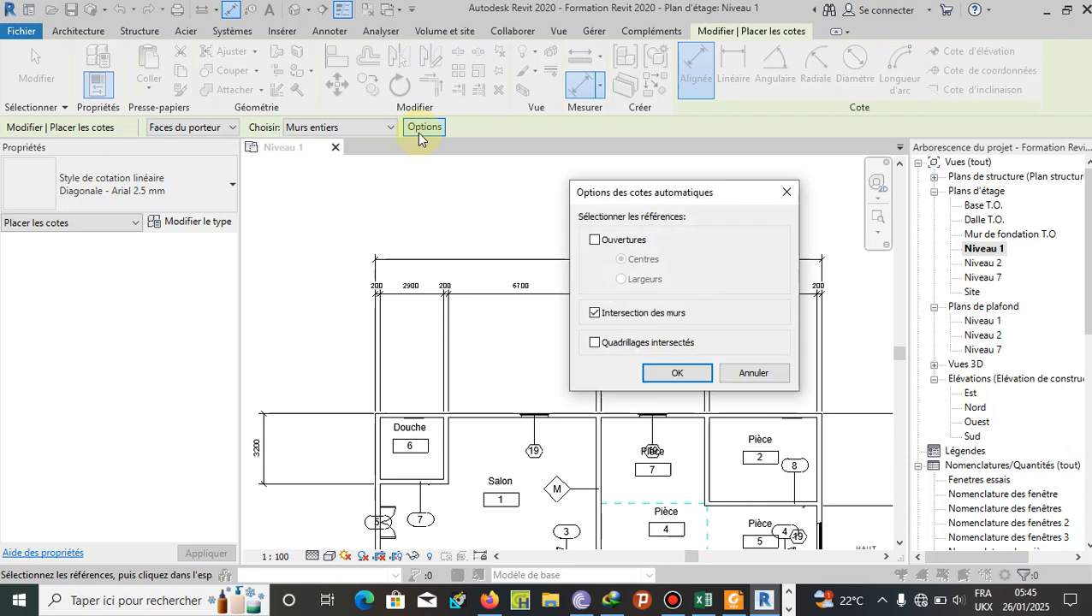
{"action": "left_click", "coordinate": [597, 313]}
{"action": "left_click", "coordinate": [675, 374]}
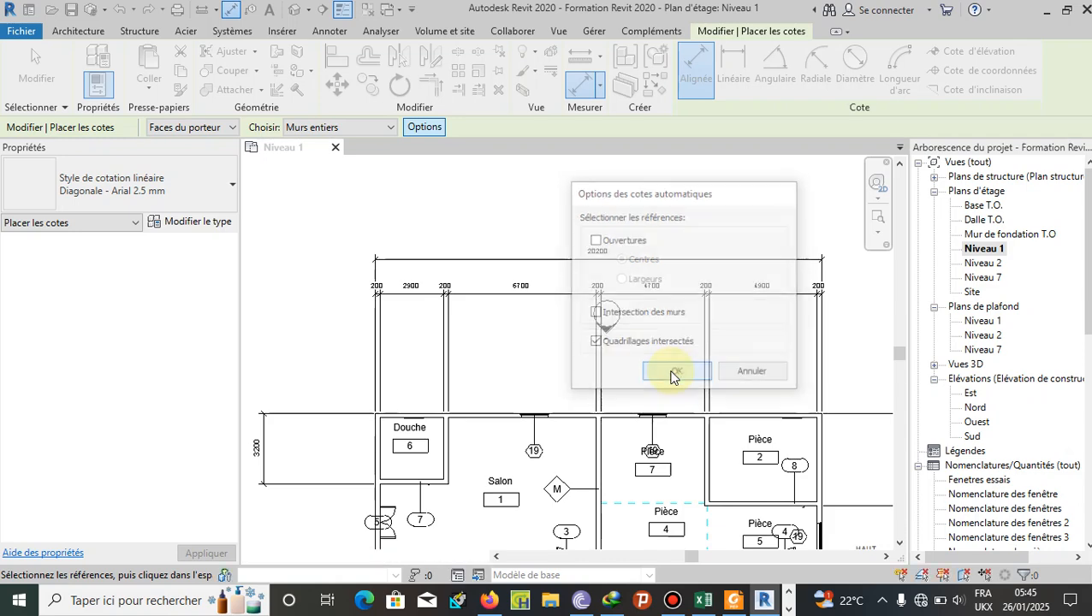
Draw a vertical grid line through the Salon, from above the upper dimensions to below the lower exterior wall.
{"action": "left_click", "coordinate": [68, 33]}
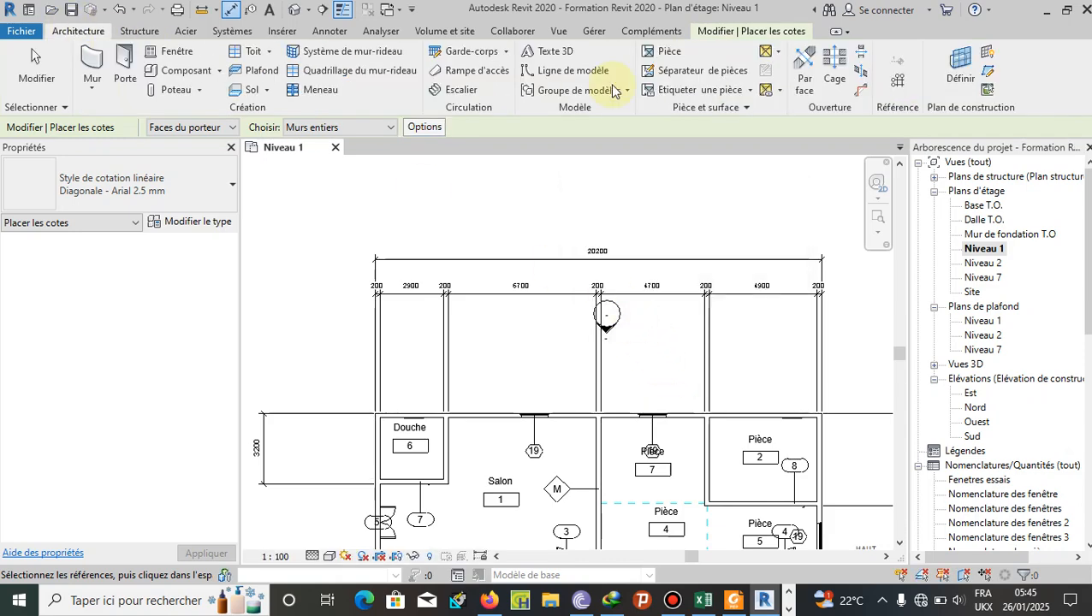
{"action": "left_click", "coordinate": [899, 81]}
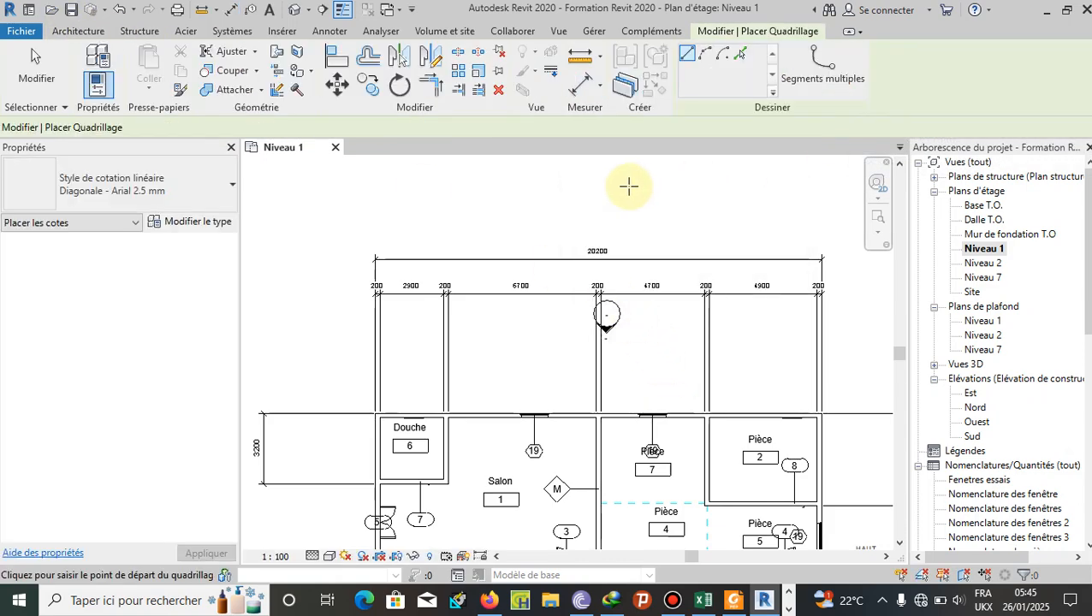
{"action": "scroll", "coordinate": [518, 201], "scroll_direction": "down", "scroll_amount": 3}
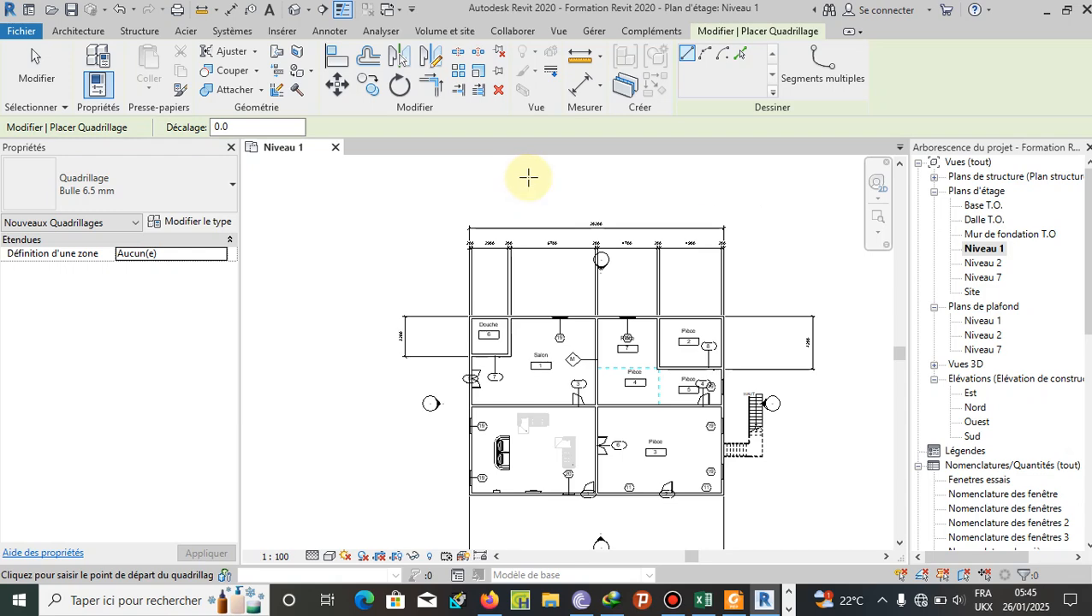
{"action": "left_click", "coordinate": [528, 177]}
{"action": "scroll", "coordinate": [527, 177], "scroll_direction": "down", "scroll_amount": 2}
{"action": "left_click", "coordinate": [528, 439]}
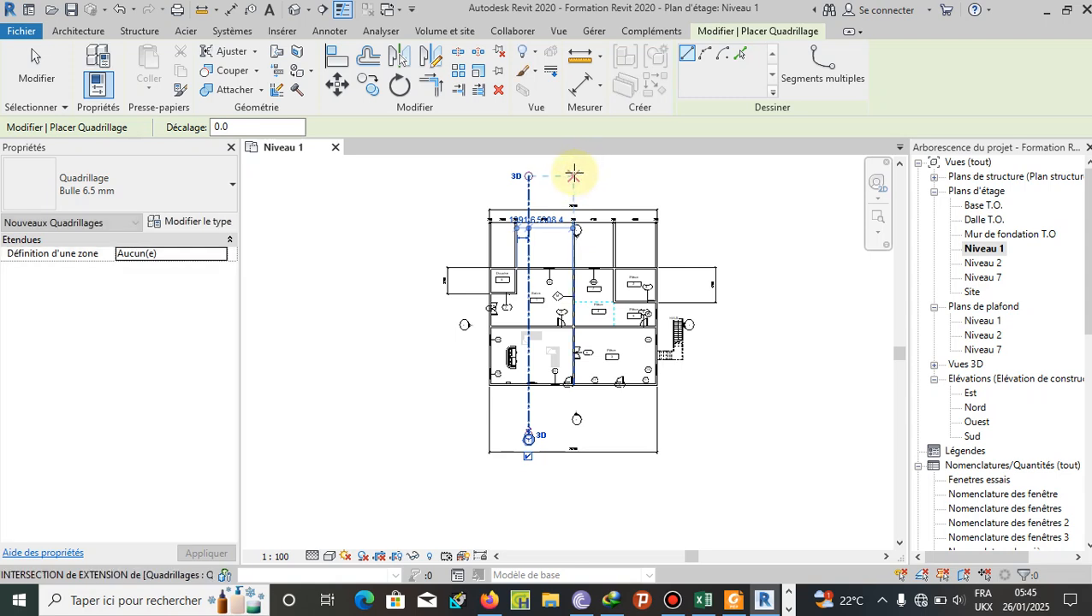
Draw two more vertical grid lines aligned with the first, on the central wall and on the wall between Pièce 7 and Pièce 2.
{"action": "left_click", "coordinate": [573, 175]}
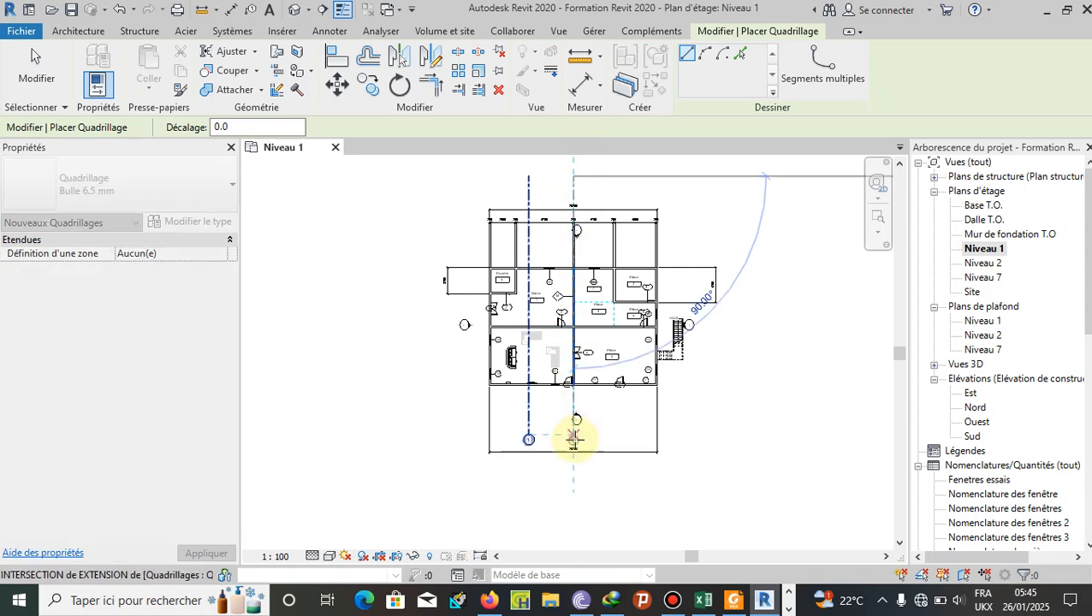
{"action": "left_click", "coordinate": [574, 438]}
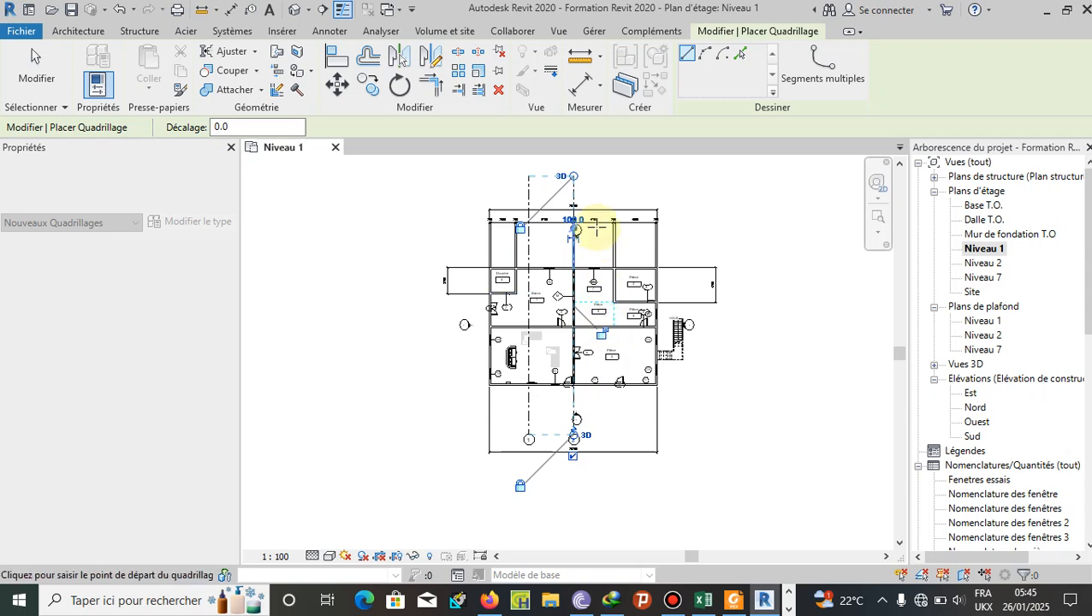
{"action": "left_click", "coordinate": [614, 175]}
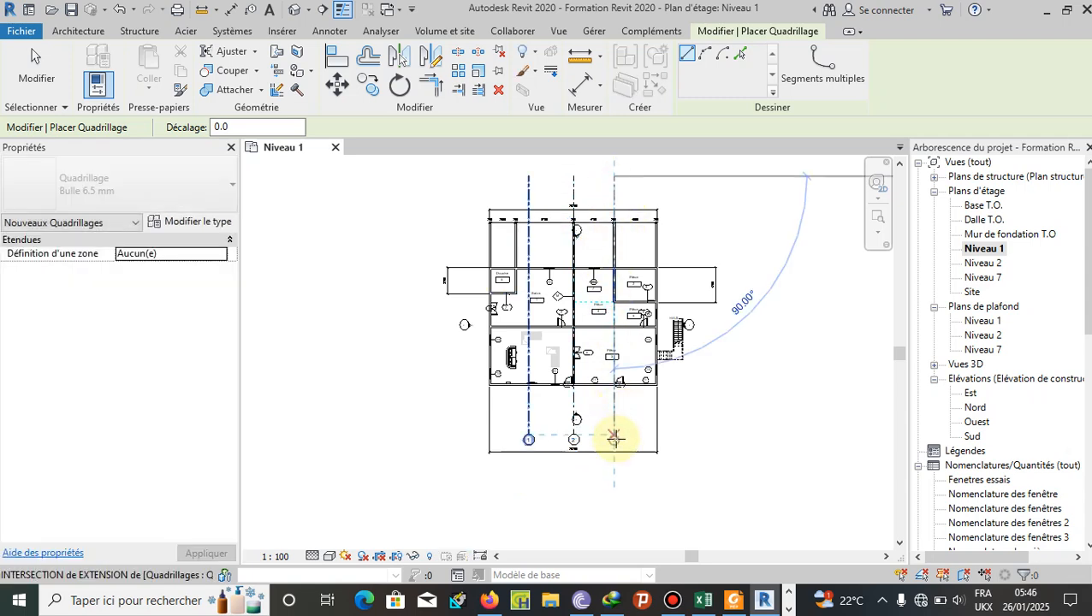
{"action": "left_click", "coordinate": [613, 439]}
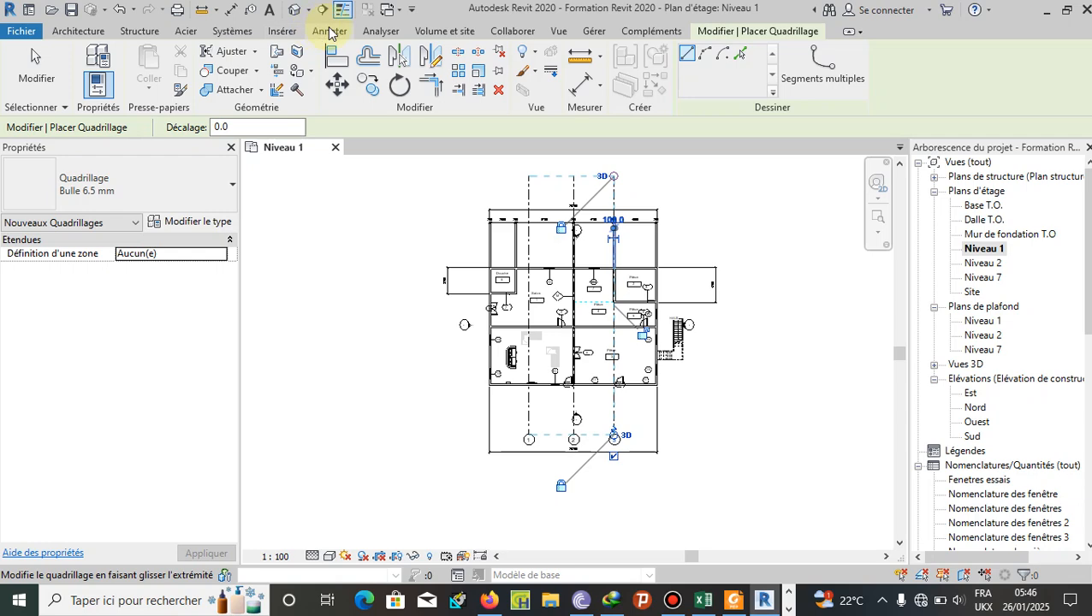
Restart the Aligned dimension in Murs entiers mode, keeping Quadrillages intersectés as the only automatic reference.
{"action": "left_click", "coordinate": [329, 32]}
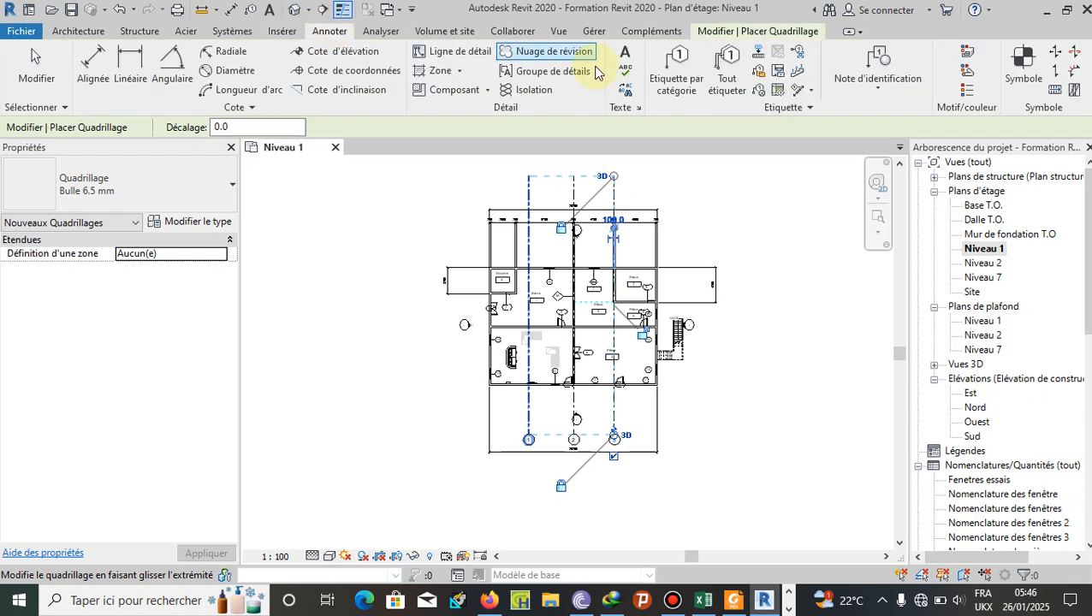
{"action": "left_click", "coordinate": [92, 61]}
{"action": "scroll", "coordinate": [578, 196], "scroll_direction": "up", "scroll_amount": 3}
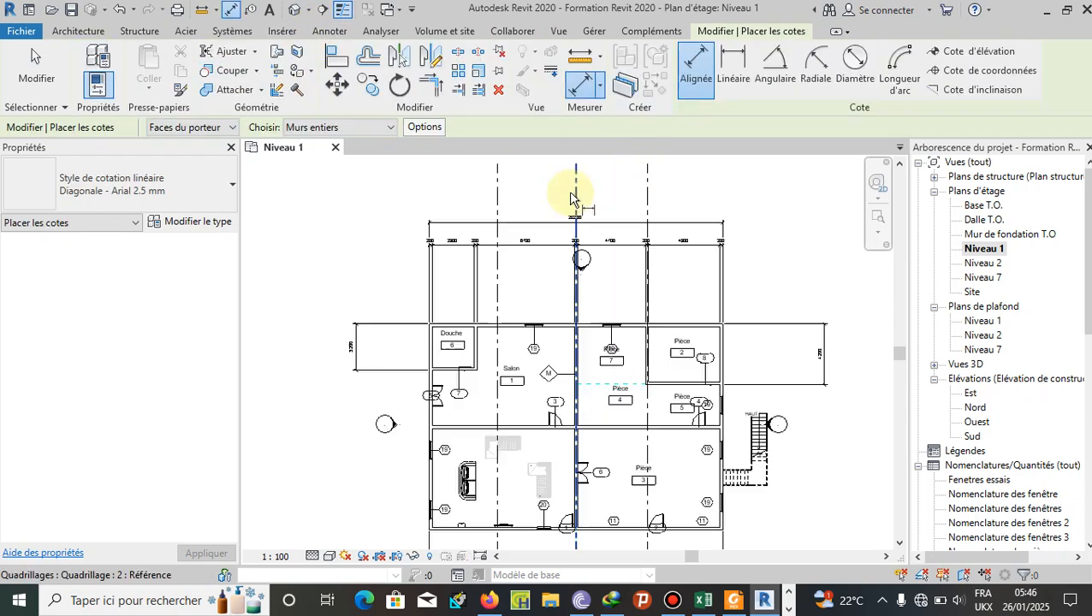
{"action": "scroll", "coordinate": [682, 300], "scroll_direction": "down", "scroll_amount": 1}
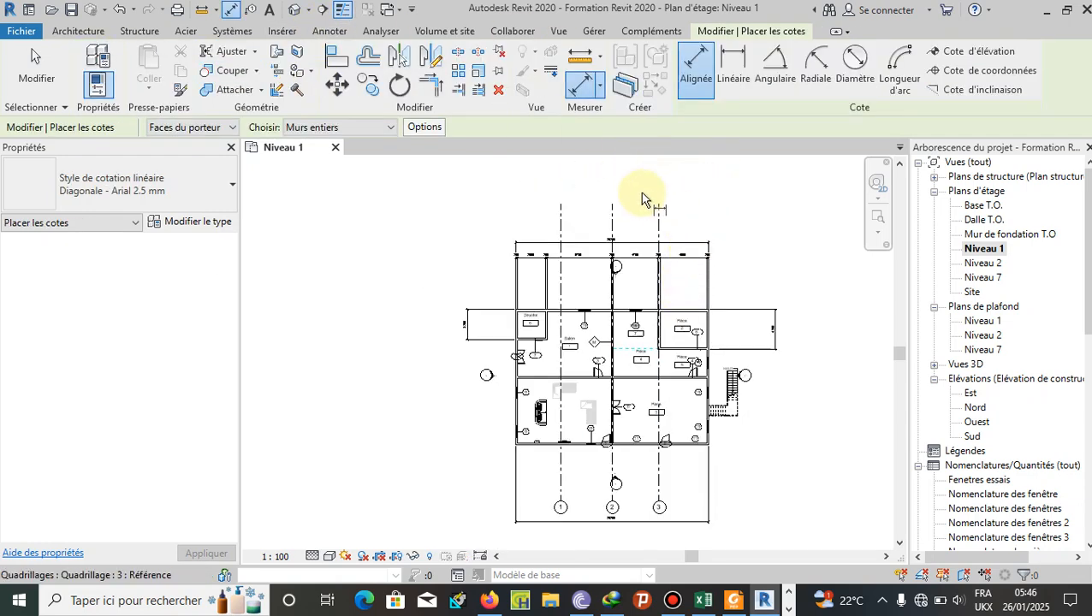
{"action": "left_click", "coordinate": [424, 126]}
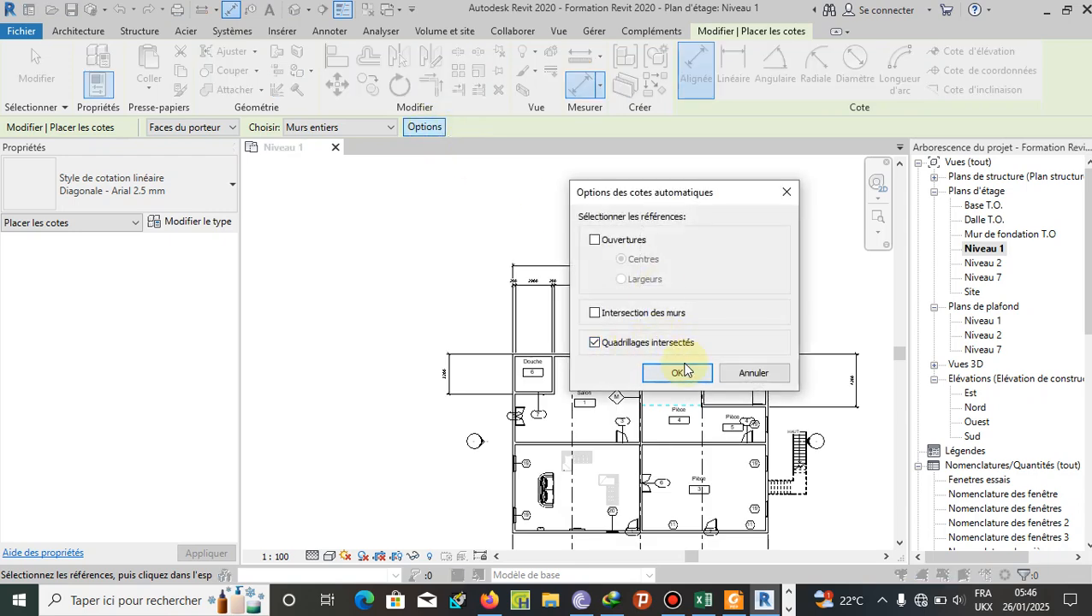
{"action": "left_click", "coordinate": [683, 371]}
Dimension the upper exterior wall with its grid intersections, placing the string between the overall dimension and the wall-intersection string.
{"action": "scroll", "coordinate": [682, 361], "scroll_direction": "up", "scroll_amount": 2}
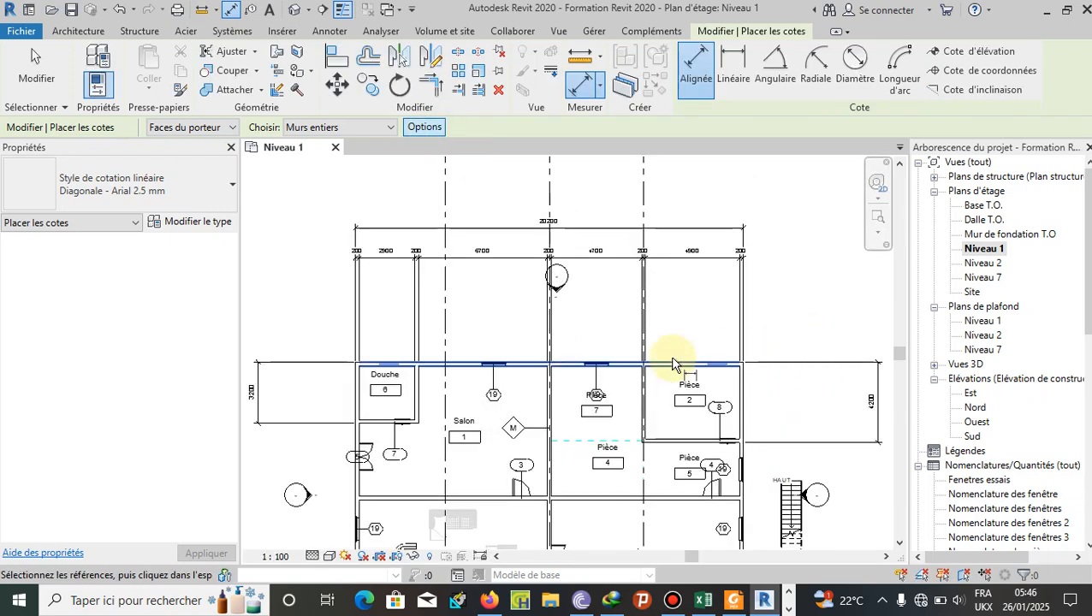
{"action": "left_click", "coordinate": [624, 369]}
{"action": "scroll", "coordinate": [621, 288], "scroll_direction": "up", "scroll_amount": 2}
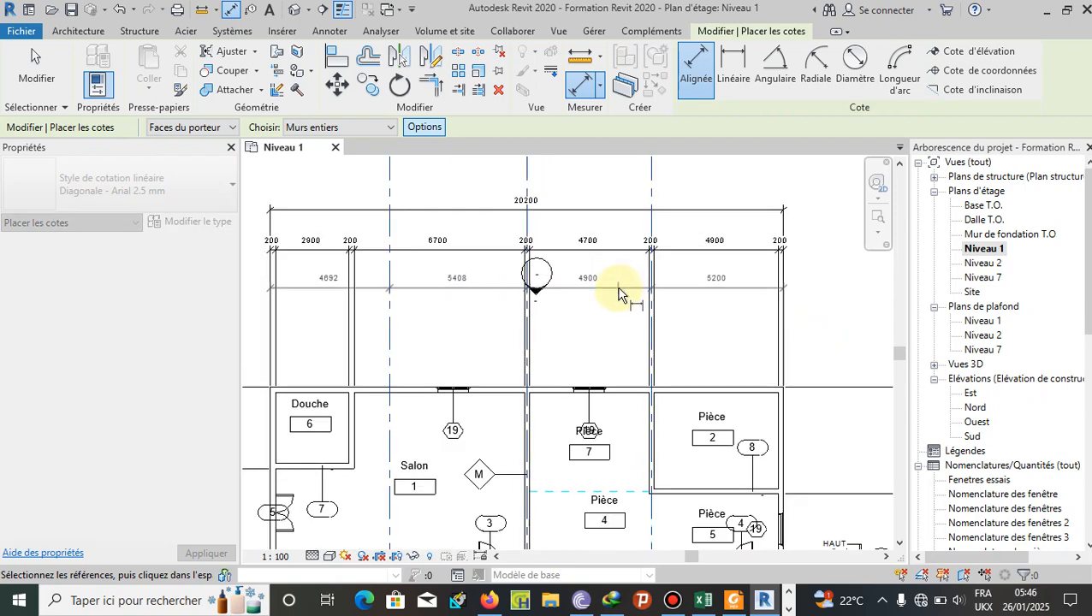
{"action": "scroll", "coordinate": [614, 235], "scroll_direction": "up", "scroll_amount": 2}
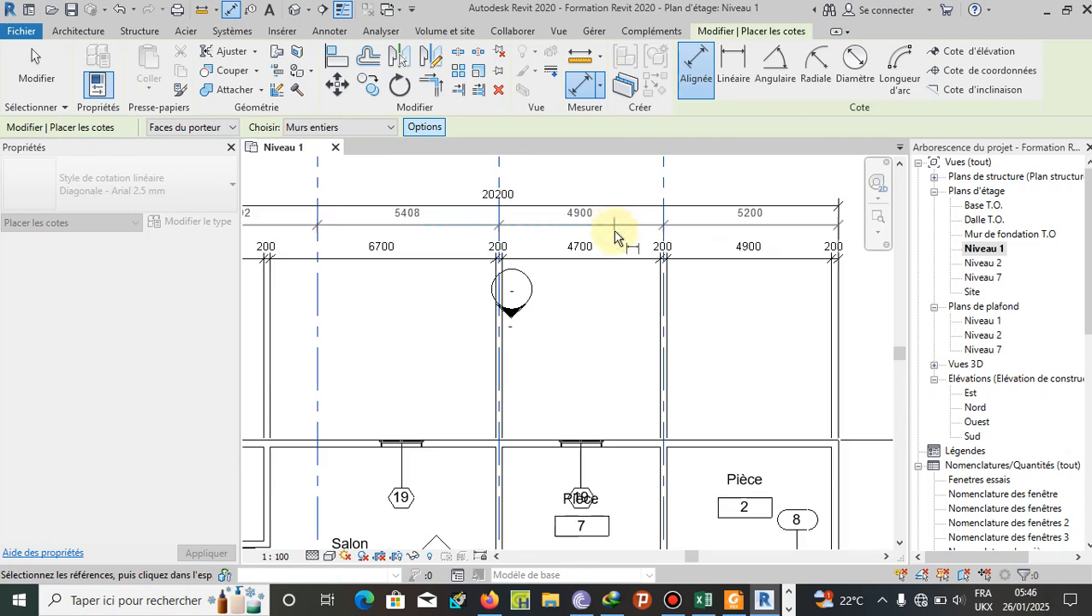
{"action": "left_click", "coordinate": [616, 230]}
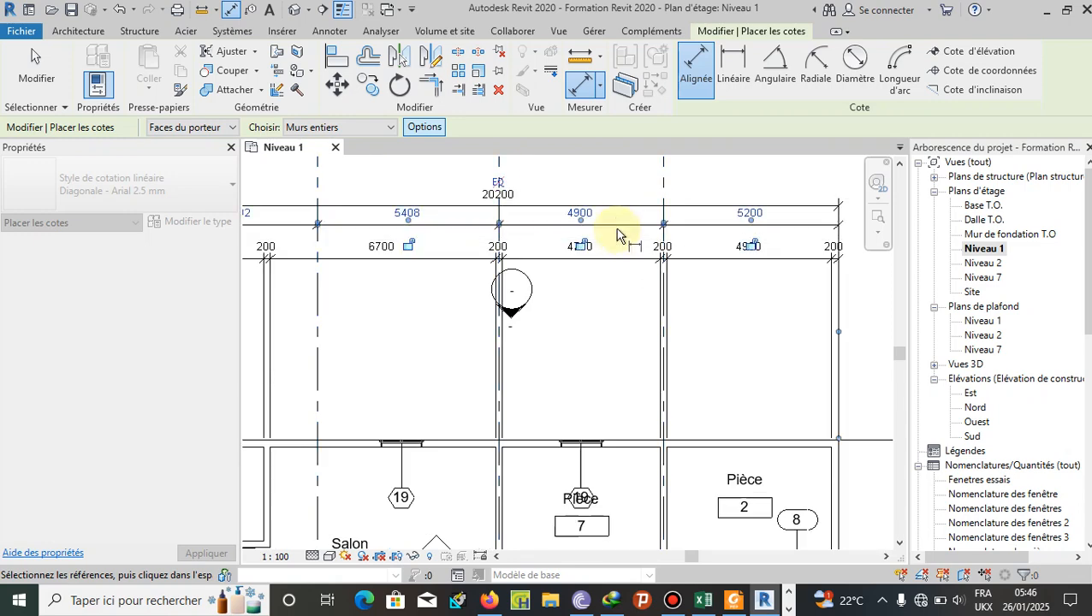
{"action": "scroll", "coordinate": [864, 347], "scroll_direction": "down", "scroll_amount": 2}
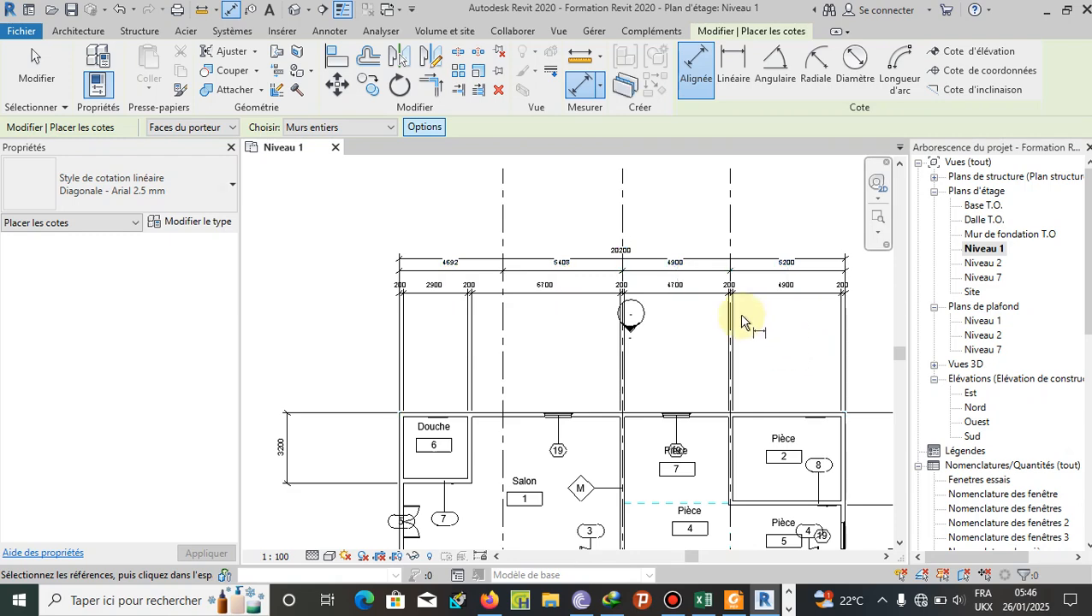
{"action": "scroll", "coordinate": [625, 276], "scroll_direction": "up", "scroll_amount": 2}
{"action": "scroll", "coordinate": [689, 304], "scroll_direction": "down", "scroll_amount": 3}
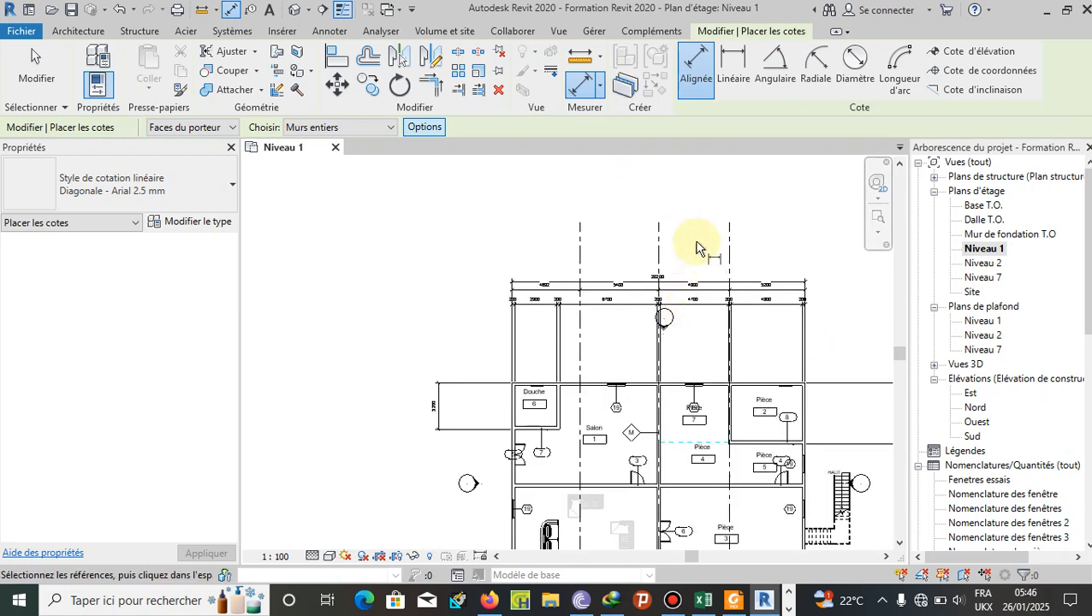
{"action": "scroll", "coordinate": [678, 231], "scroll_direction": "down", "scroll_amount": 2}
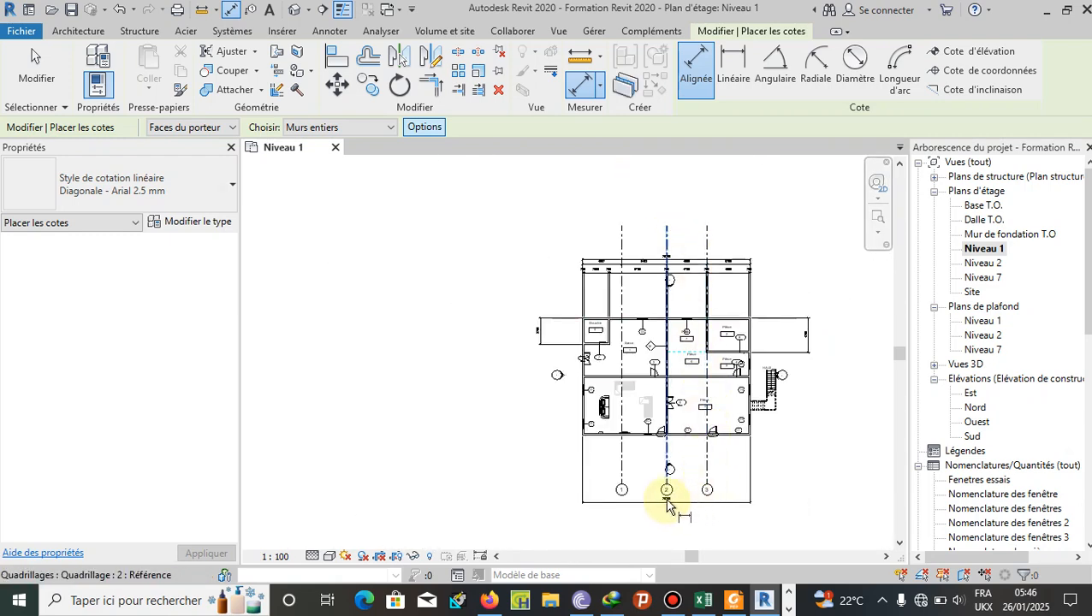
{"action": "scroll", "coordinate": [666, 501], "scroll_direction": "up", "scroll_amount": 1}
{"action": "key", "text": "Escape"}
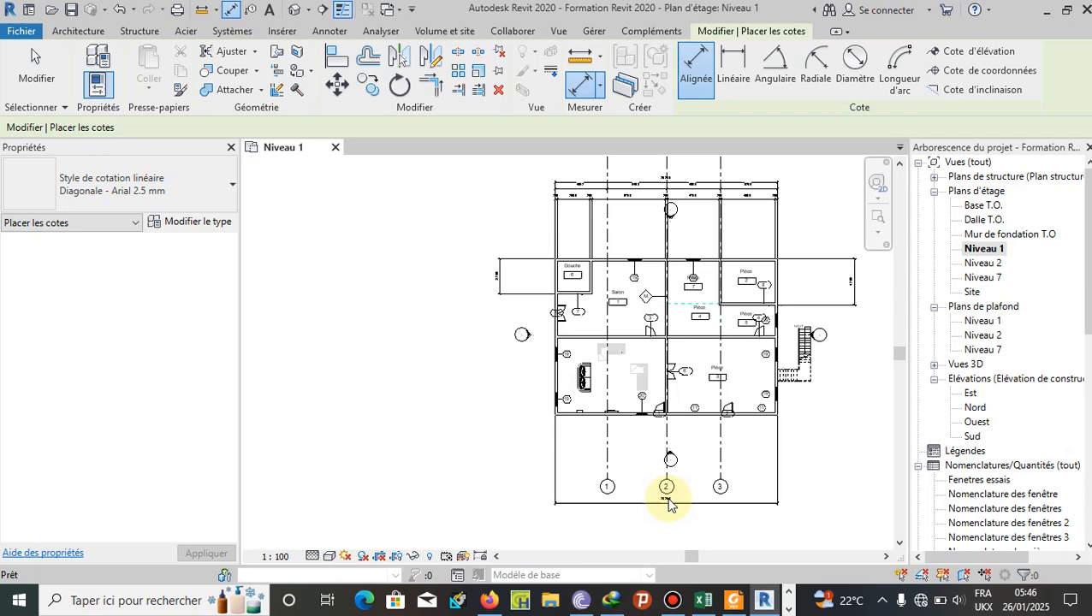
Unlock the lower end of grid 2 from its neighbours and shorten it to stop inside the building, above the lower exterior wall.
{"action": "left_click", "coordinate": [670, 487]}
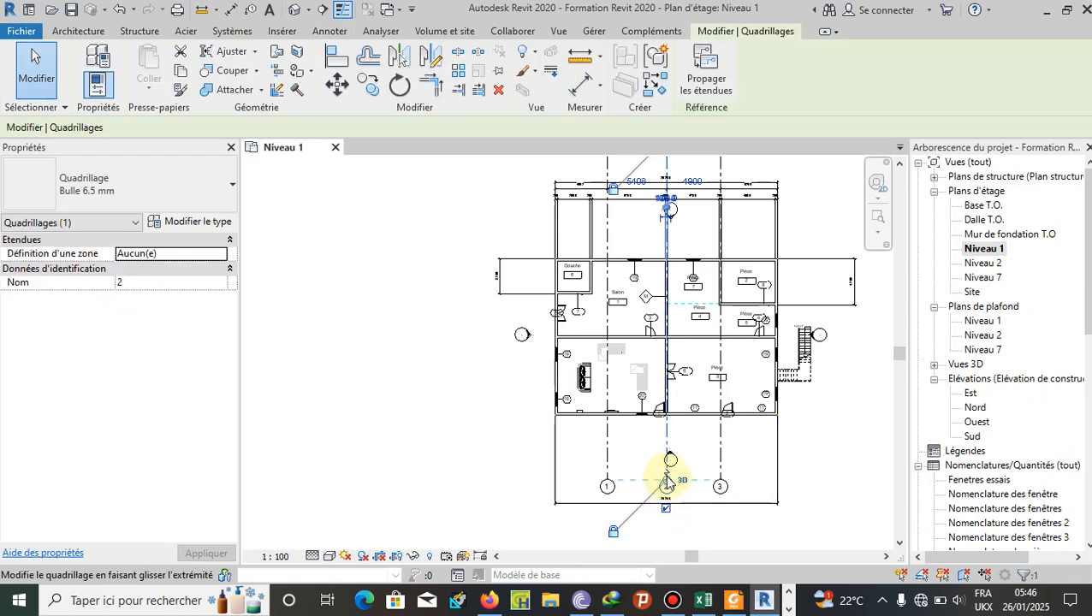
{"action": "scroll", "coordinate": [668, 495], "scroll_direction": "up", "scroll_amount": 5}
{"action": "mouse_move", "coordinate": [659, 507]}
{"action": "left_mouse_down"}
{"action": "mouse_move", "coordinate": [661, 397]}
{"action": "mouse_move", "coordinate": [659, 495]}
{"action": "left_mouse_up"}
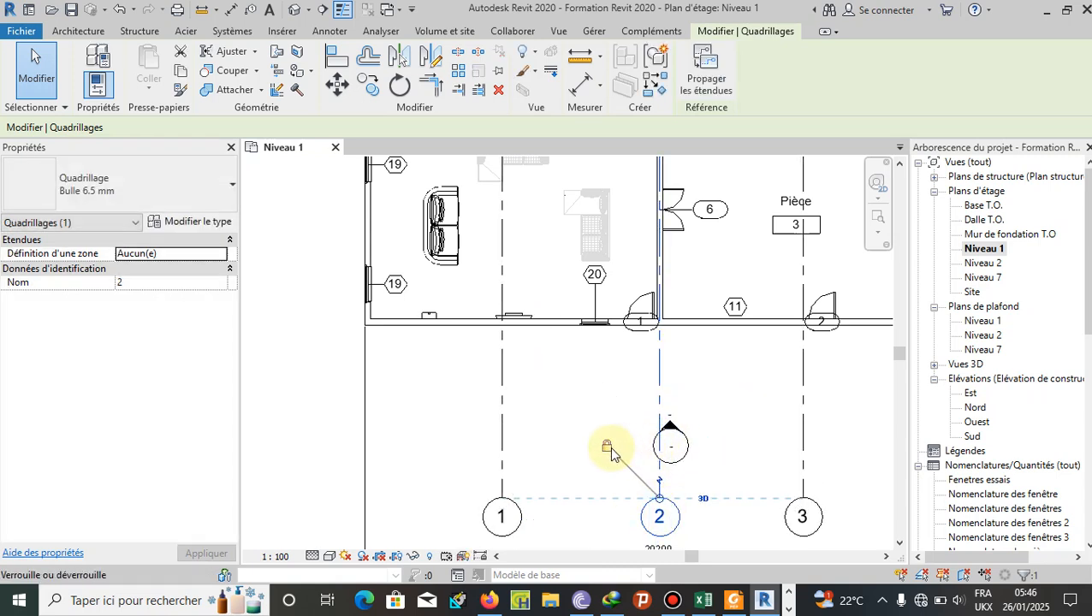
{"action": "left_click_drag", "start_coordinate": [660, 501], "coordinate": [648, 482]}
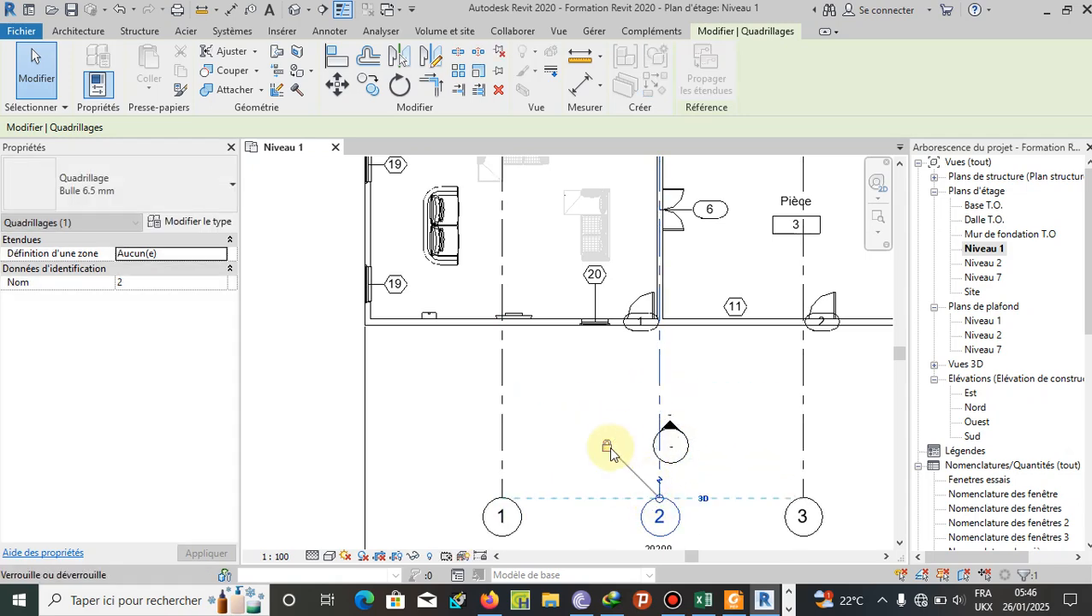
{"action": "left_click", "coordinate": [608, 447]}
{"action": "left_click", "coordinate": [700, 459]}
{"action": "left_click", "coordinate": [677, 499]}
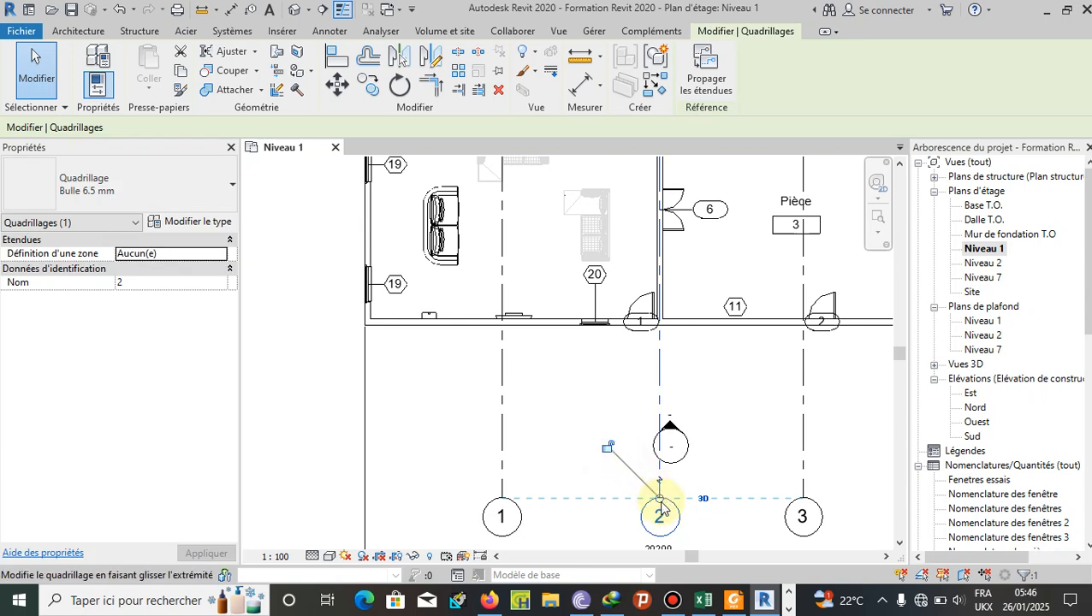
{"action": "left_click_drag", "start_coordinate": [659, 507], "coordinate": [659, 268]}
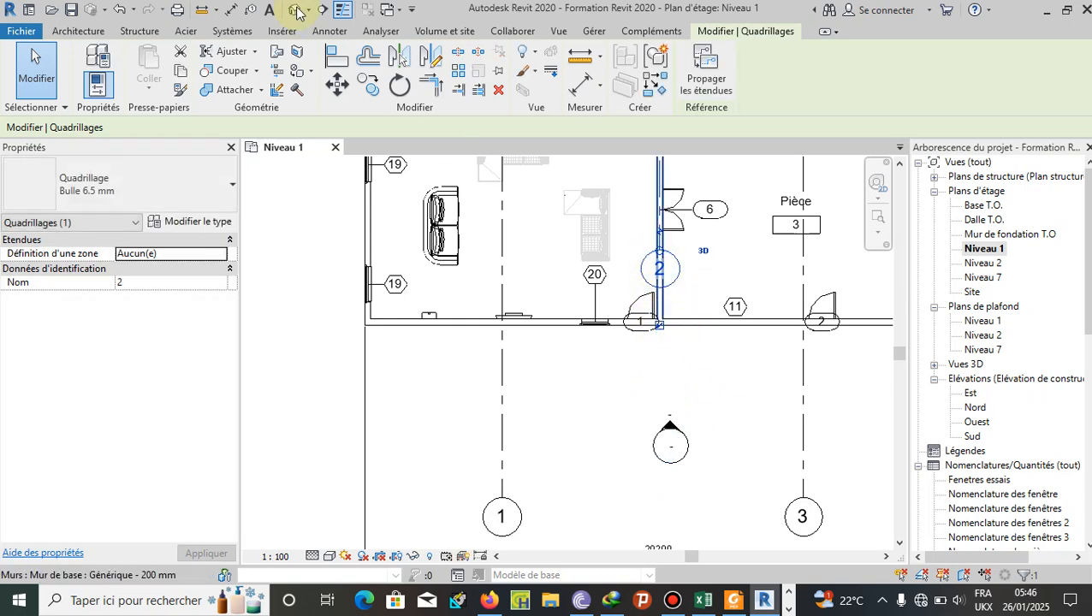
Dimension the lower exterior wall with its intersecting grids, placing the string just above its overall dimension.
{"action": "left_click", "coordinate": [230, 9]}
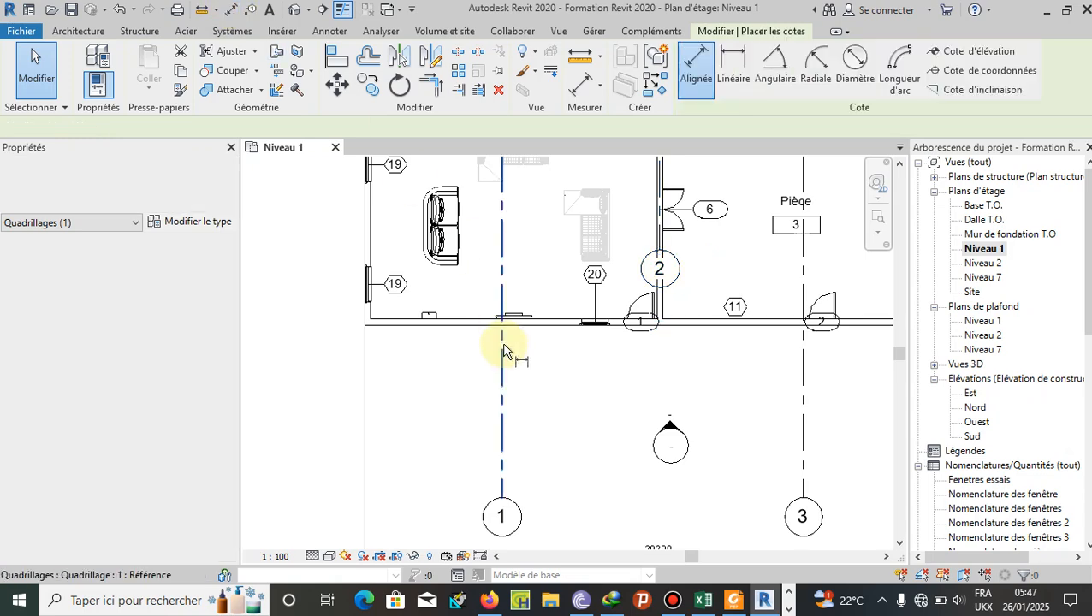
{"action": "scroll", "coordinate": [506, 345], "scroll_direction": "down", "scroll_amount": 1}
{"action": "left_click", "coordinate": [527, 341]}
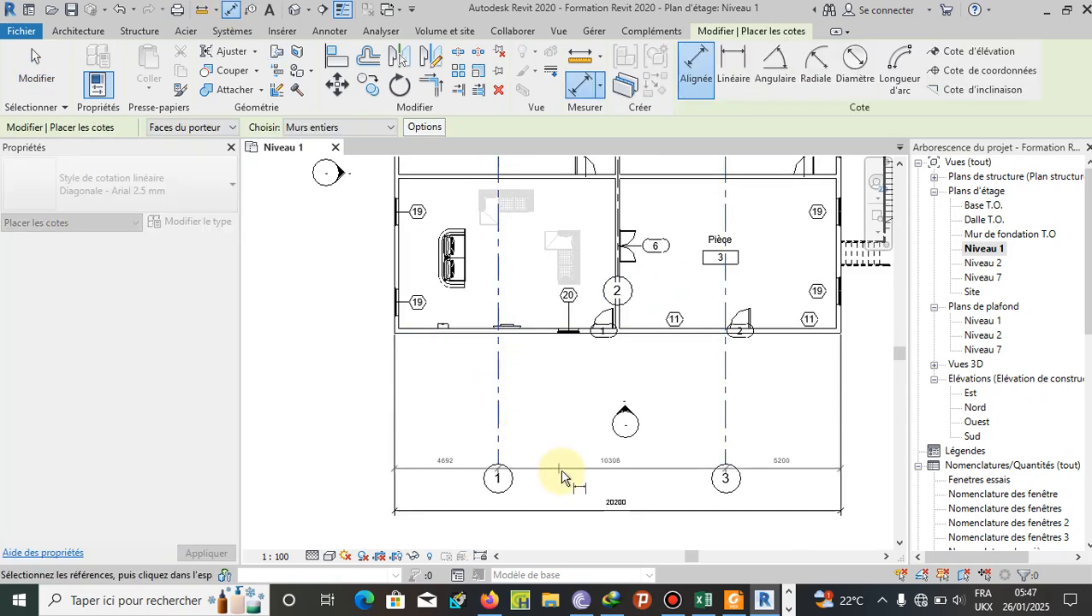
{"action": "left_click", "coordinate": [633, 463]}
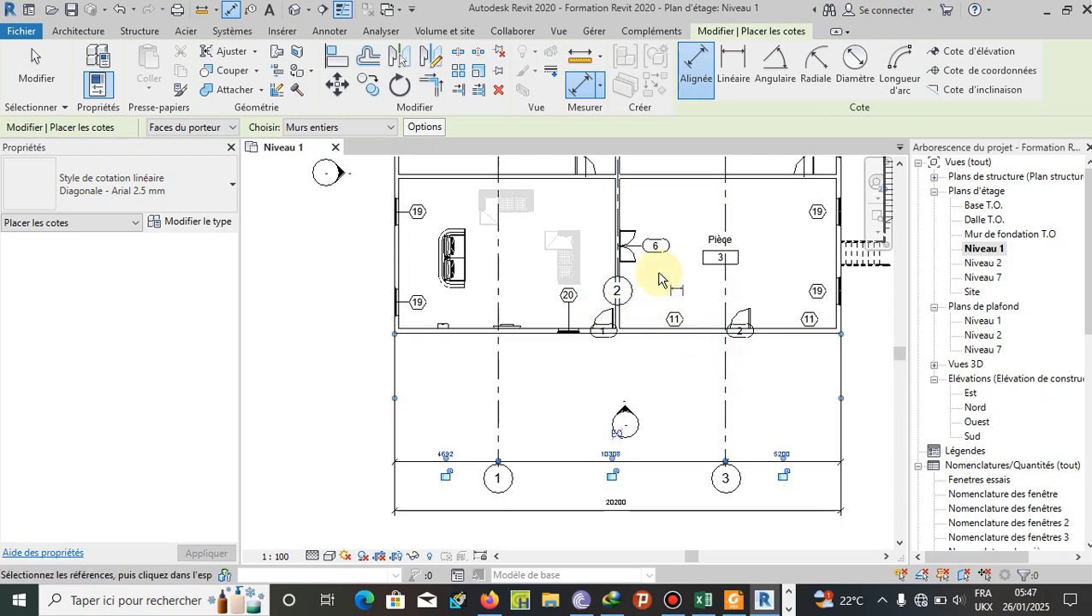
{"action": "key", "text": "Escape"}
{"action": "key", "text": "Escape"}
Extend the lower end of grid 2 past the lower exterior wall to just above the elevation marker.
{"action": "left_click", "coordinate": [620, 288]}
{"action": "left_click_drag", "start_coordinate": [617, 289], "coordinate": [617, 377]}
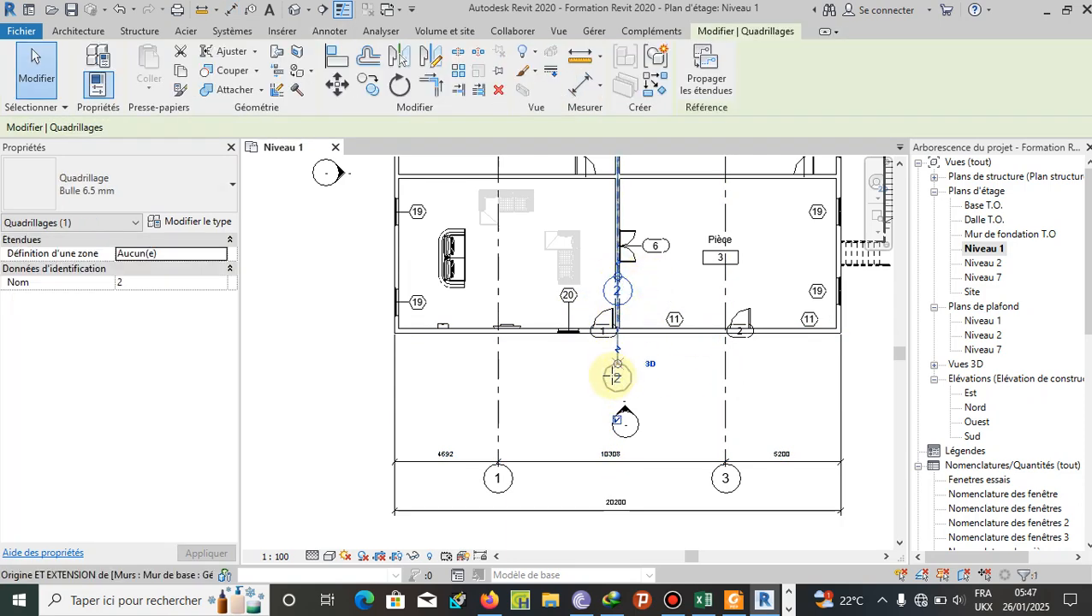
{"action": "key", "text": "Escape"}
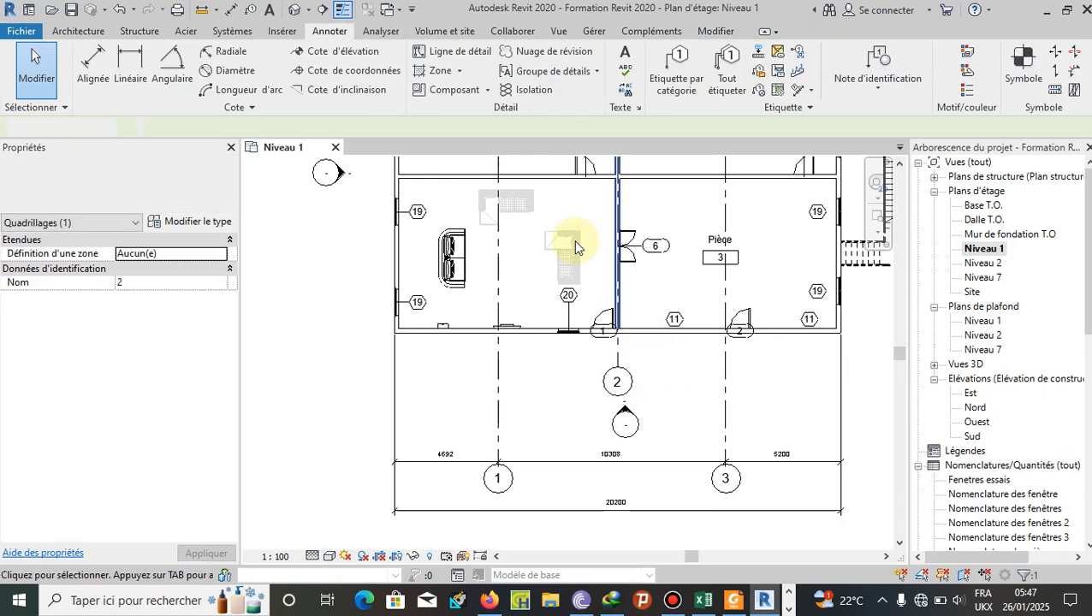
Dimension the lower exterior wall again with all three grids crossing it, placing the new string above the previous grid string.
{"action": "left_click", "coordinate": [111, 72]}
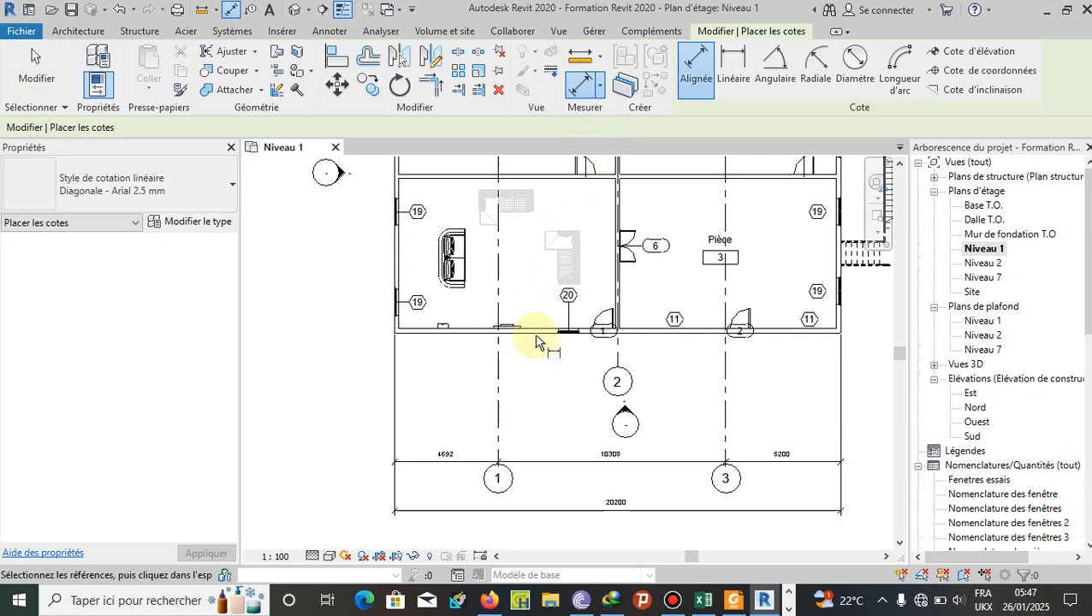
{"action": "left_click", "coordinate": [458, 337]}
{"action": "left_click", "coordinate": [467, 441]}
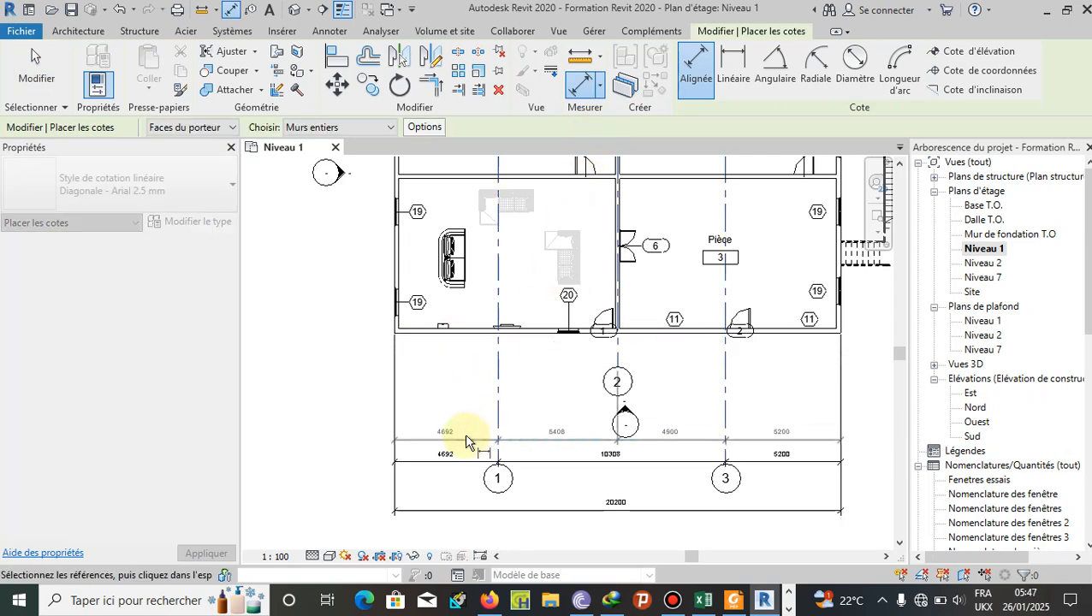
{"action": "left_click", "coordinate": [477, 428]}
{"action": "scroll", "coordinate": [590, 477], "scroll_direction": "down", "scroll_amount": 5}
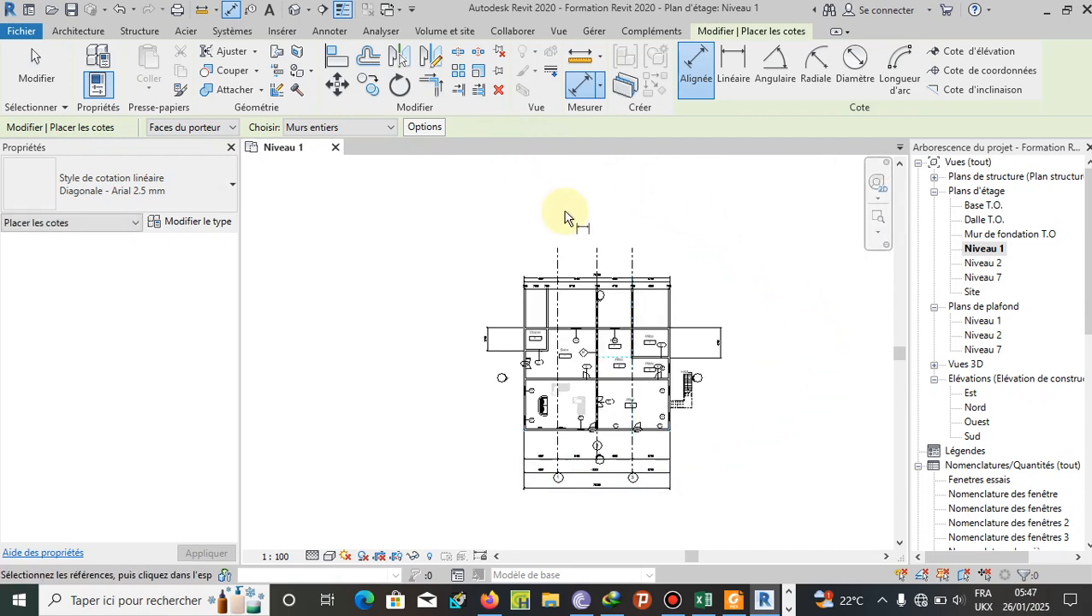
Set the automatic dimension options to reference openings by Centres, with Intersection des murs and Quadrillages intersectés turned off.
{"action": "scroll", "coordinate": [634, 282], "scroll_direction": "up", "scroll_amount": 3}
{"action": "scroll", "coordinate": [768, 288], "scroll_direction": "up", "scroll_amount": 2}
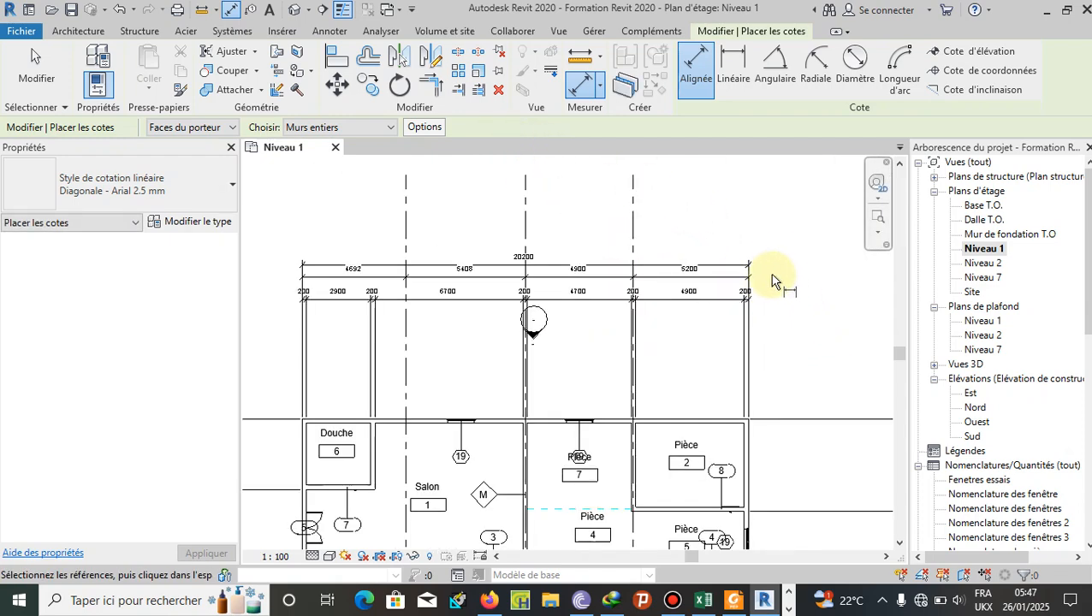
{"action": "scroll", "coordinate": [779, 282], "scroll_direction": "down", "scroll_amount": 1}
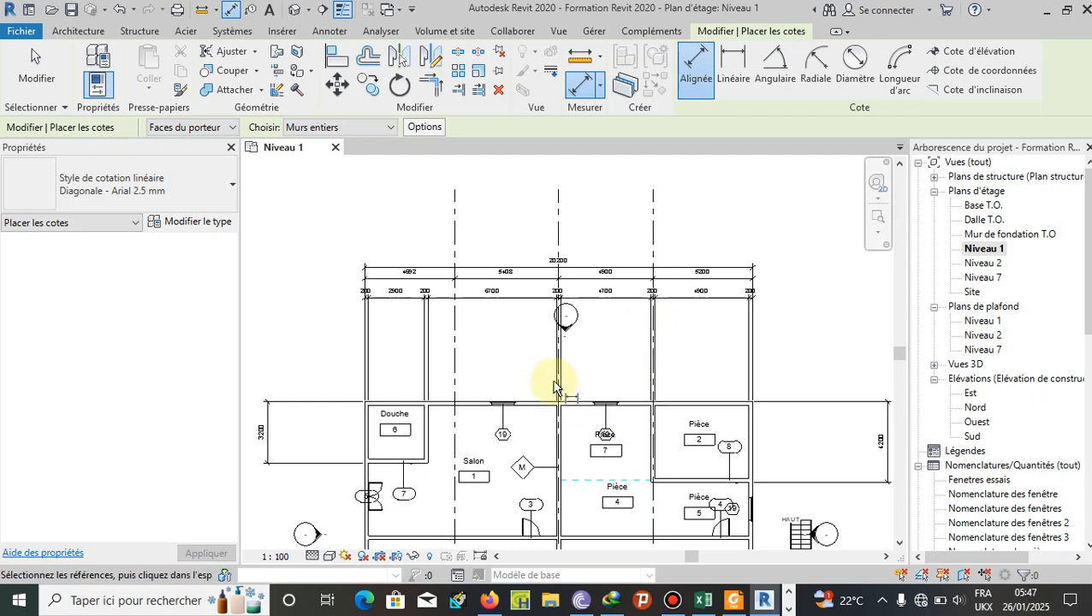
{"action": "left_click", "coordinate": [423, 127]}
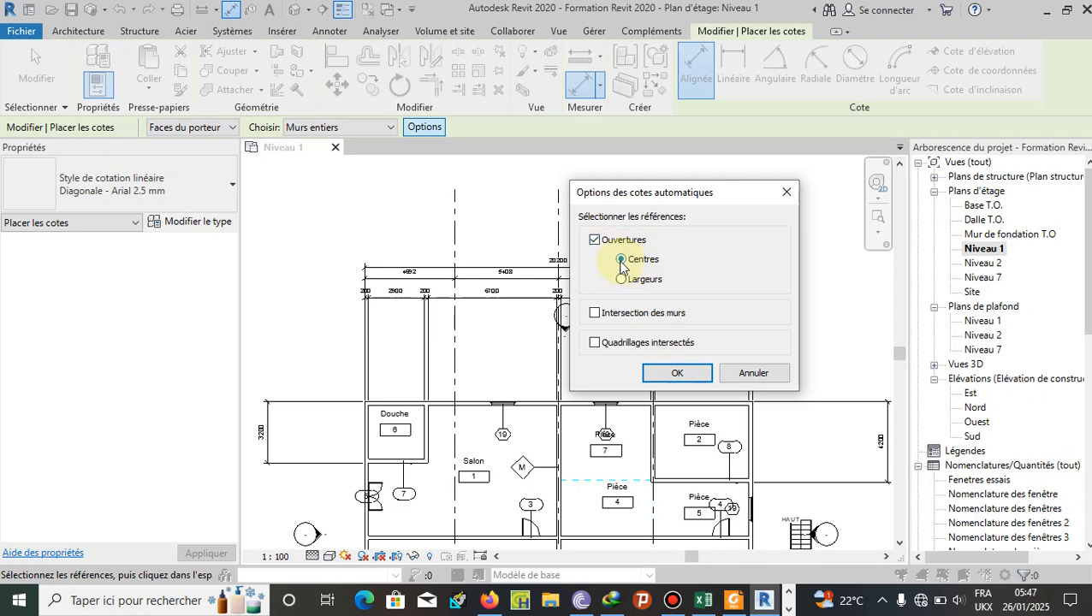
{"action": "left_click", "coordinate": [676, 374]}
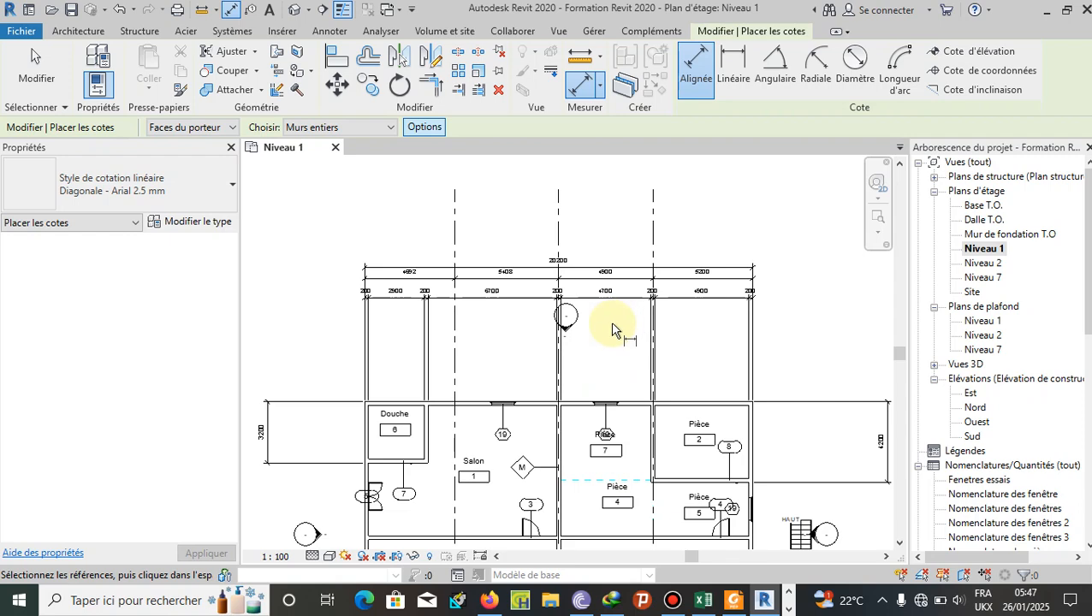
{"action": "left_click", "coordinate": [428, 128]}
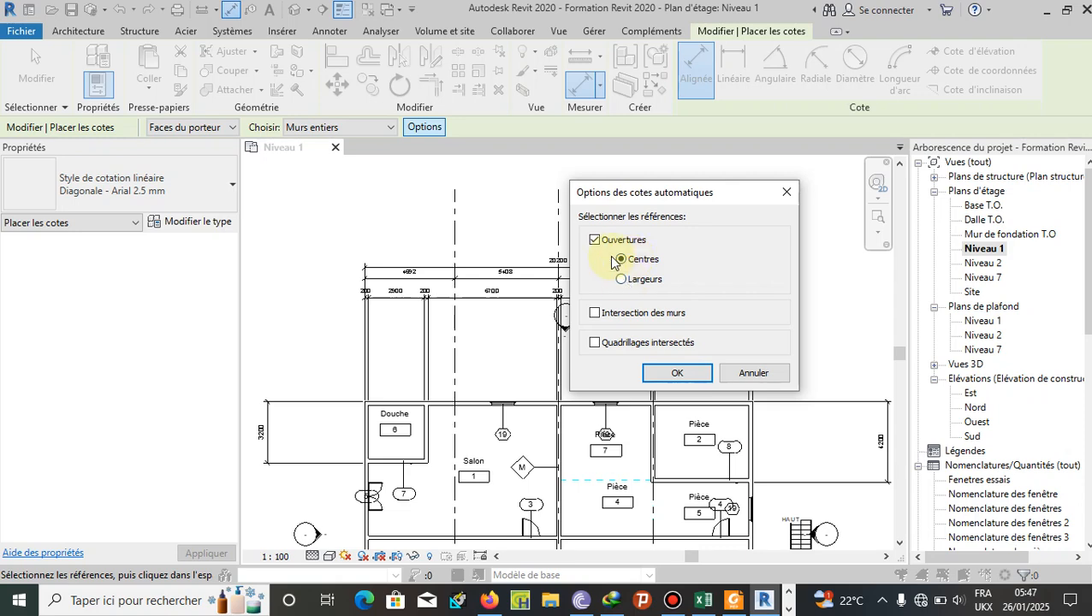
{"action": "left_click", "coordinate": [688, 374]}
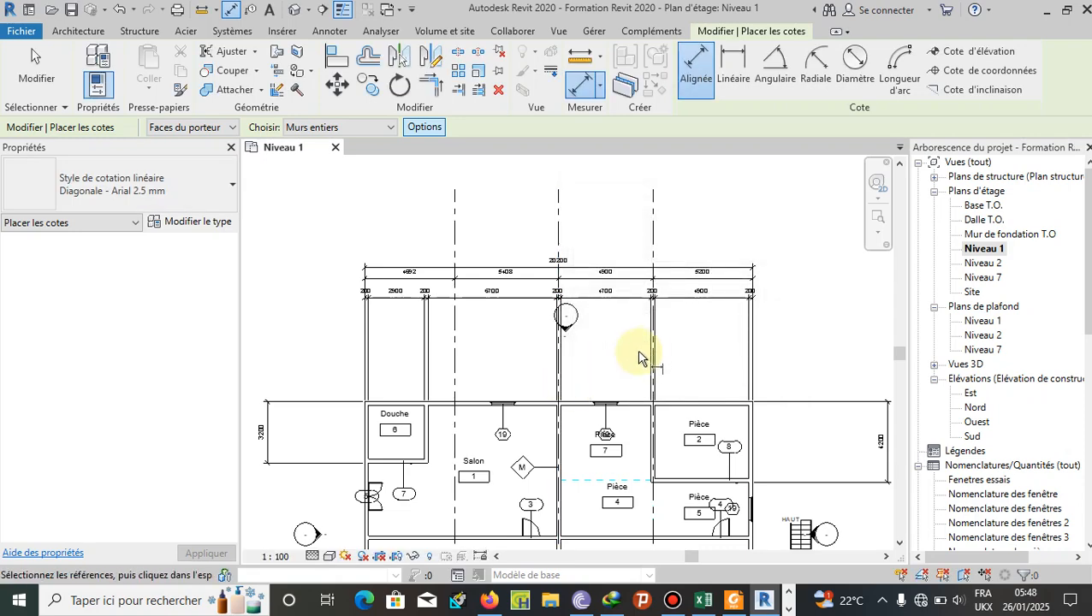
Dimension the upper exterior wall to its opening centres, placing the string between the wall and the existing wall-intersection string.
{"action": "left_click", "coordinate": [640, 406]}
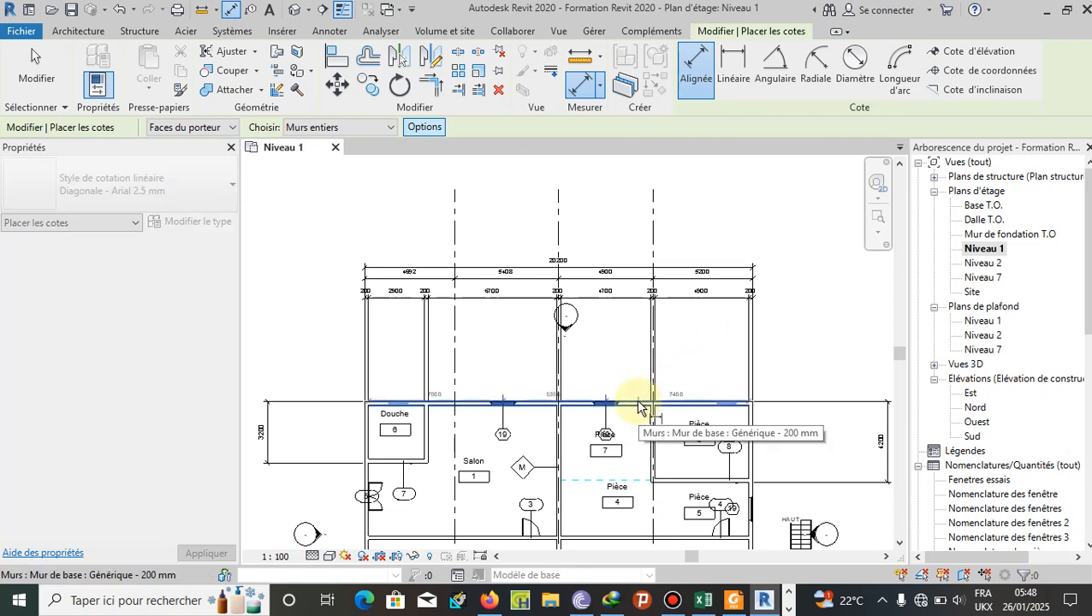
{"action": "scroll", "coordinate": [623, 327], "scroll_direction": "up", "scroll_amount": 1}
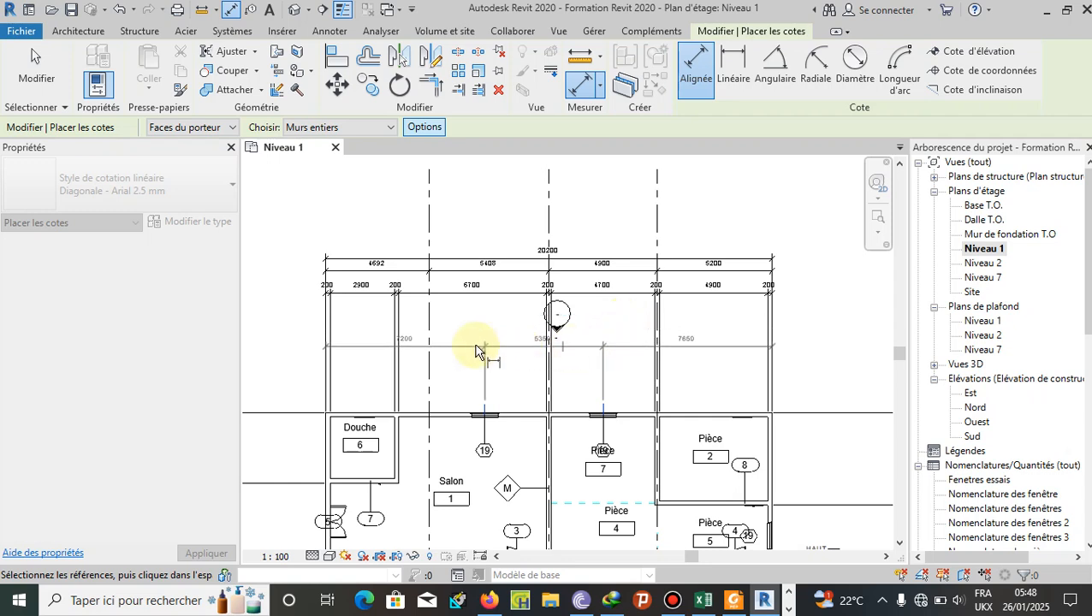
{"action": "left_click", "coordinate": [615, 334]}
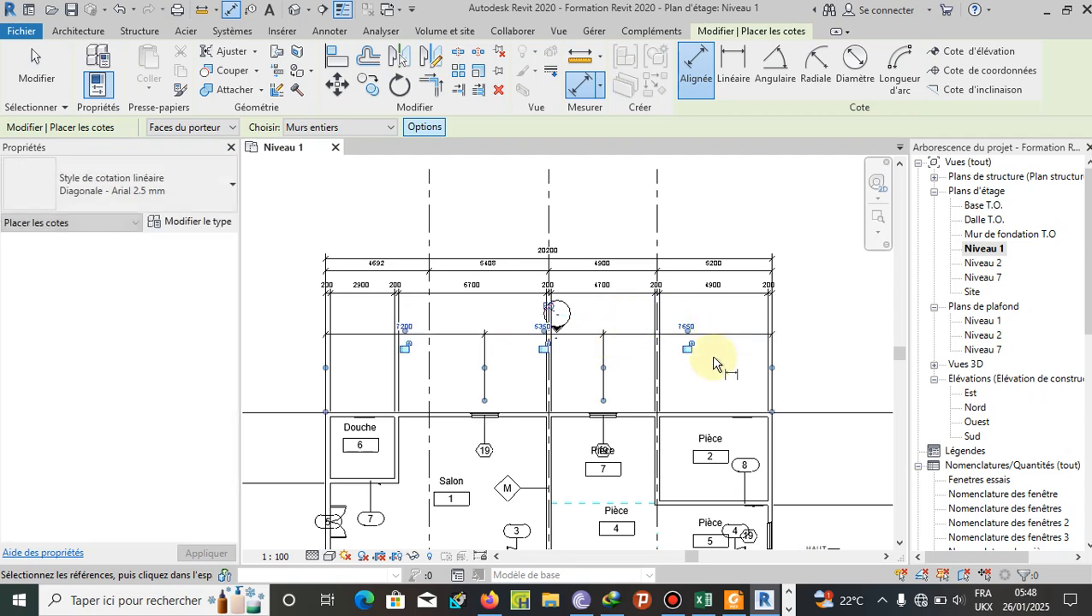
{"action": "key", "text": "Escape"}
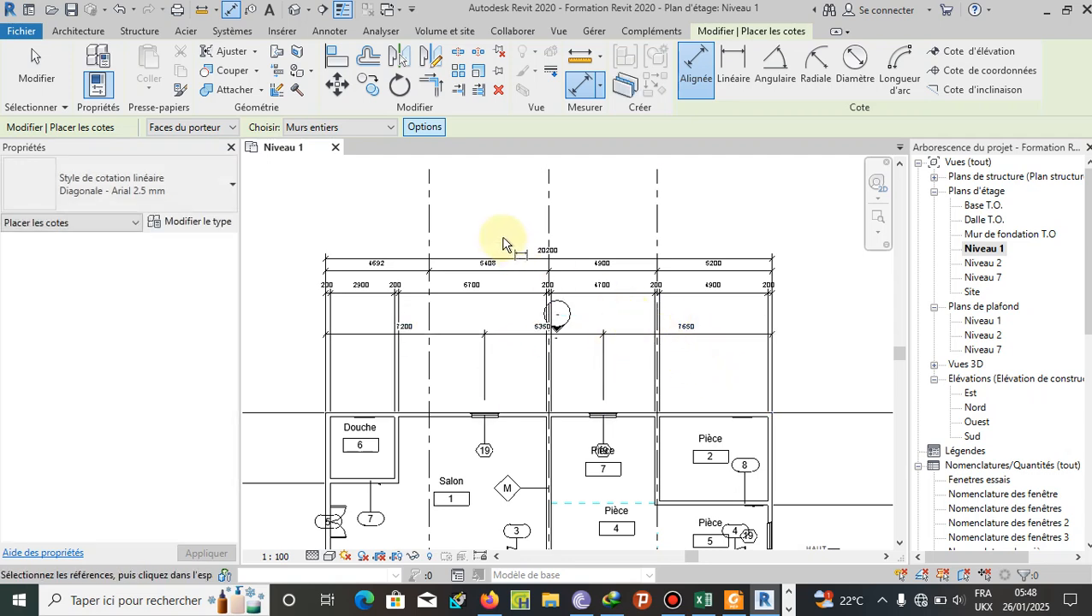
Switch the openings reference to Largeurs and dimension the upper exterior wall again, placing the string between the opening-centre string and the wall.
{"action": "left_click", "coordinate": [438, 134]}
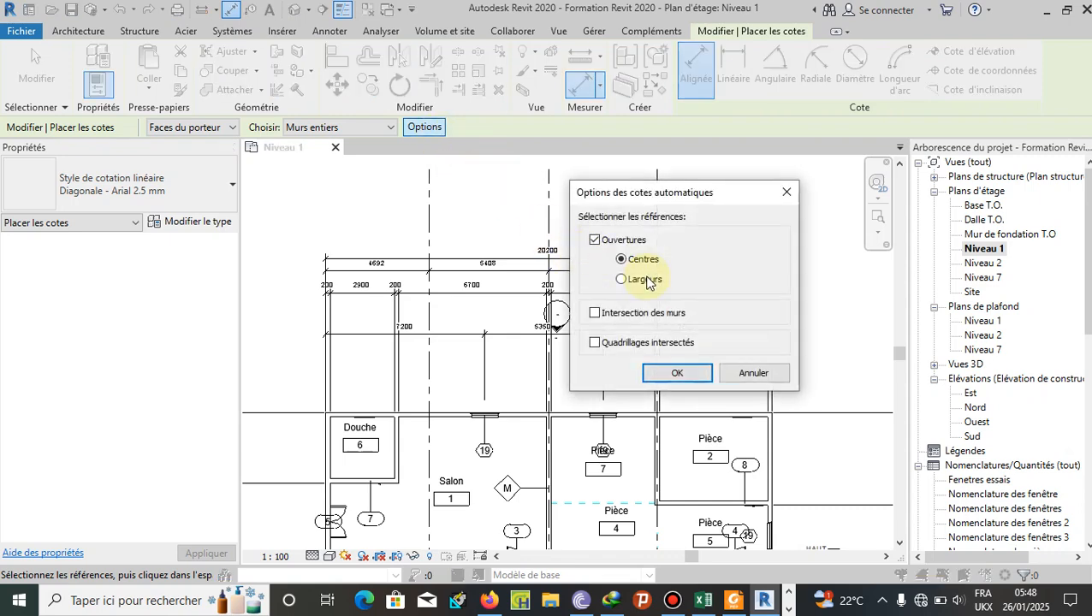
{"action": "left_click", "coordinate": [628, 281]}
{"action": "left_click", "coordinate": [677, 374]}
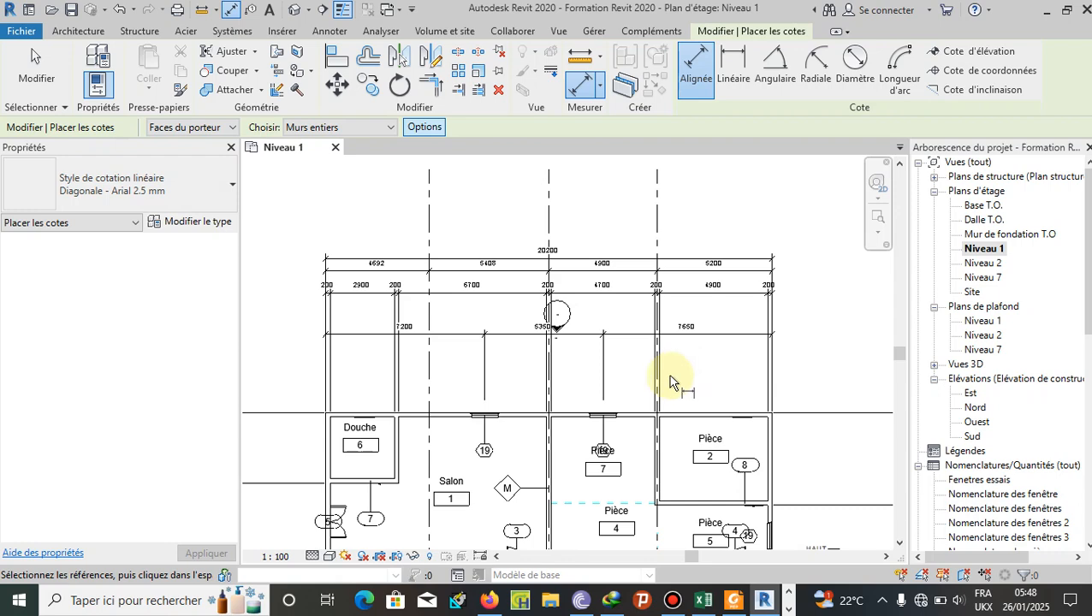
{"action": "left_click", "coordinate": [577, 416]}
{"action": "scroll", "coordinate": [574, 385], "scroll_direction": "up", "scroll_amount": 2}
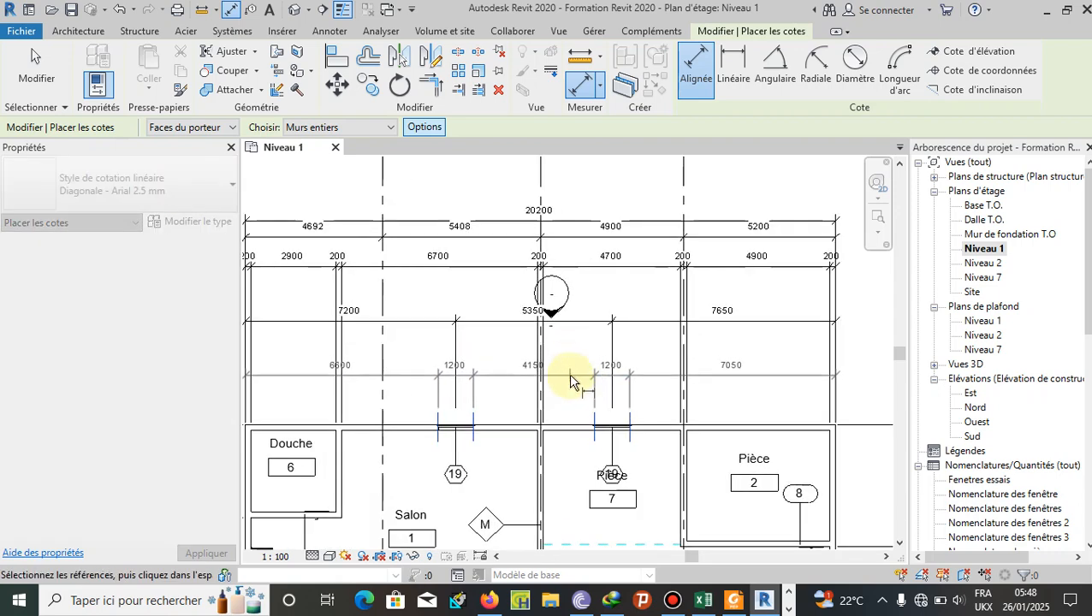
{"action": "left_click", "coordinate": [572, 372]}
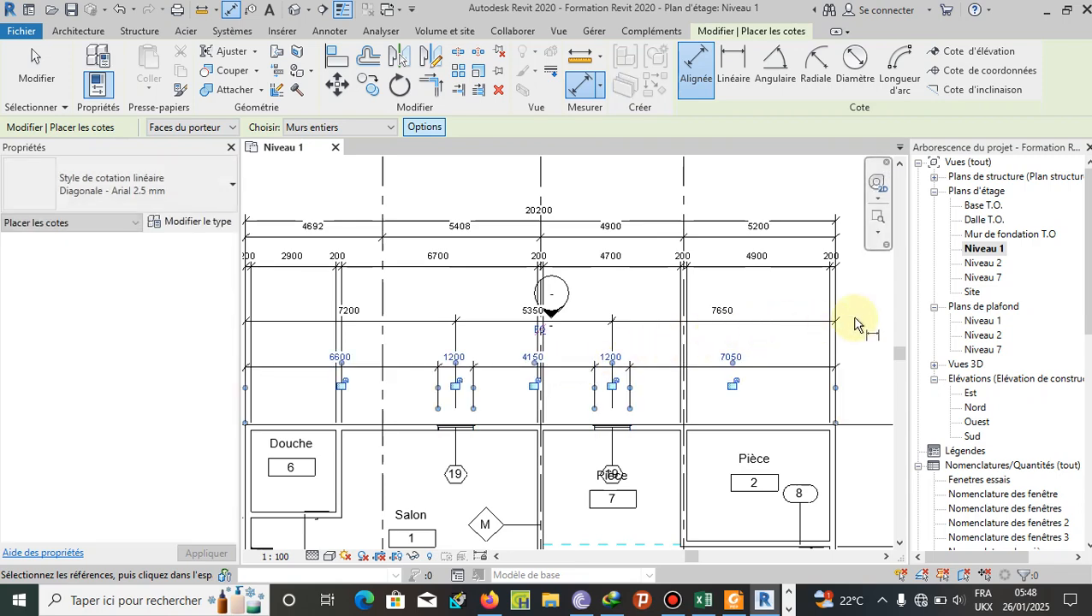
Examine the opening-width dimension string along the whole upper exterior wall, including both wall ends, and leave the dimension command.
{"action": "scroll", "coordinate": [757, 296], "scroll_direction": "down", "scroll_amount": 1}
{"action": "scroll", "coordinate": [672, 347], "scroll_direction": "up", "scroll_amount": 4}
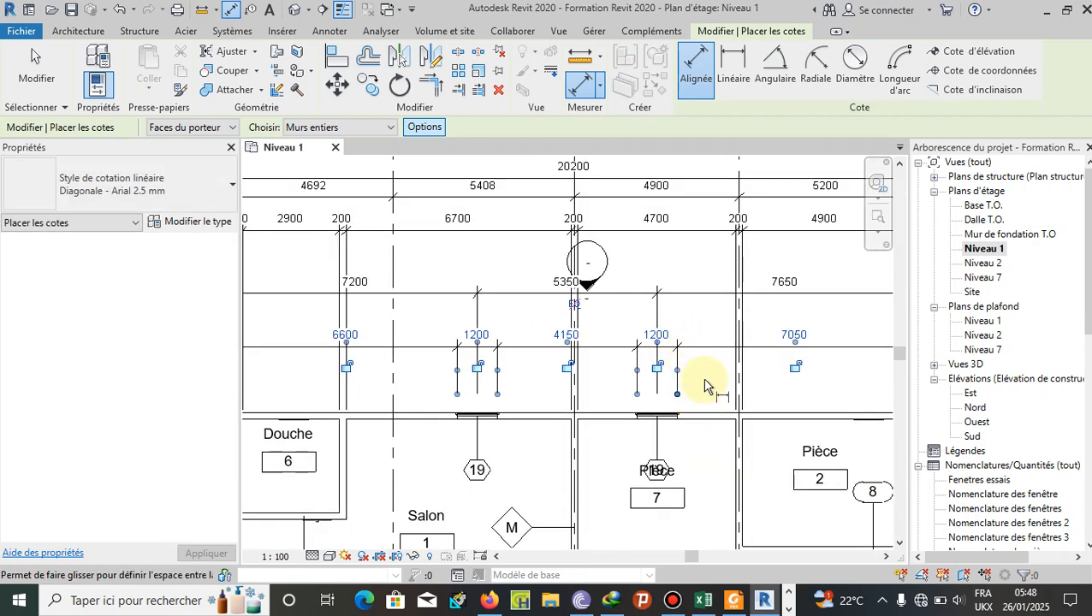
{"action": "scroll", "coordinate": [538, 338], "scroll_direction": "down", "scroll_amount": 3}
{"action": "scroll", "coordinate": [755, 381], "scroll_direction": "up", "scroll_amount": 2}
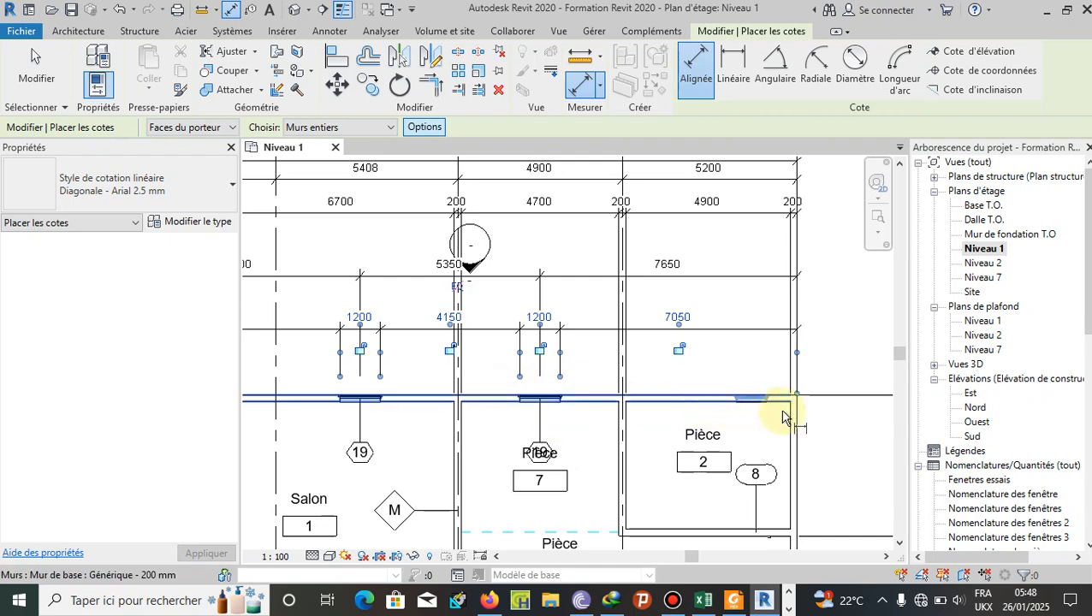
{"action": "scroll", "coordinate": [561, 385], "scroll_direction": "down", "scroll_amount": 3}
{"action": "scroll", "coordinate": [558, 397], "scroll_direction": "up", "scroll_amount": 2}
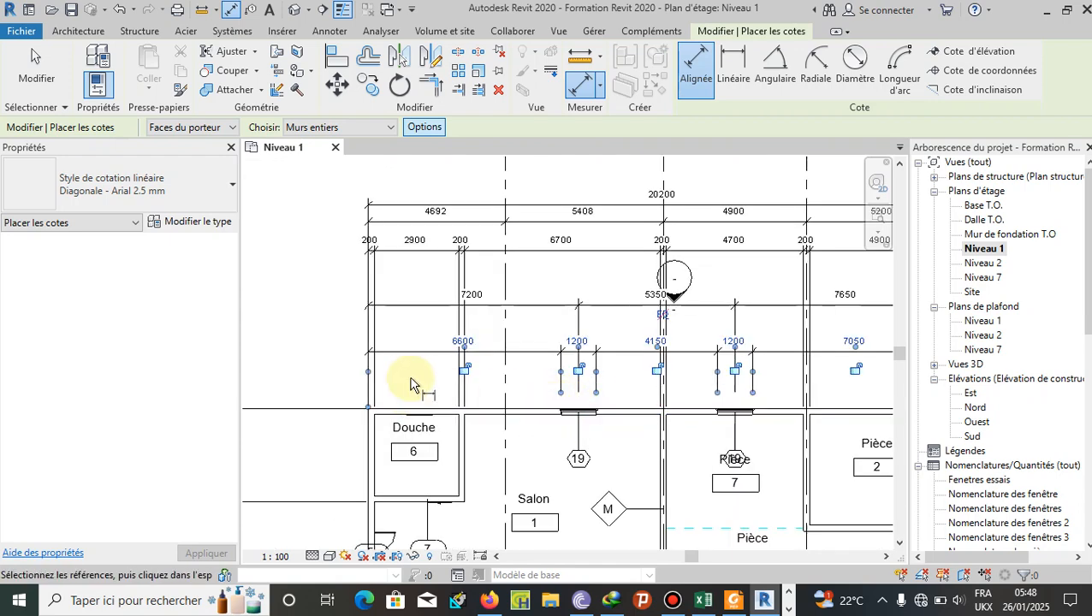
{"action": "scroll", "coordinate": [440, 401], "scroll_direction": "up", "scroll_amount": 2}
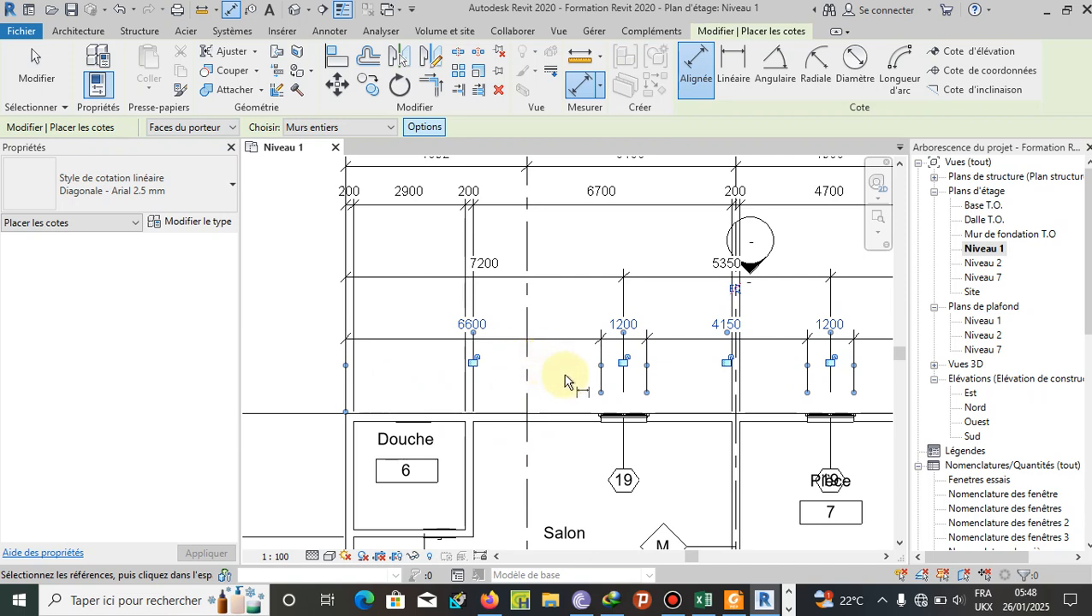
{"action": "key", "text": "Escape"}
{"action": "key", "text": "Escape"}
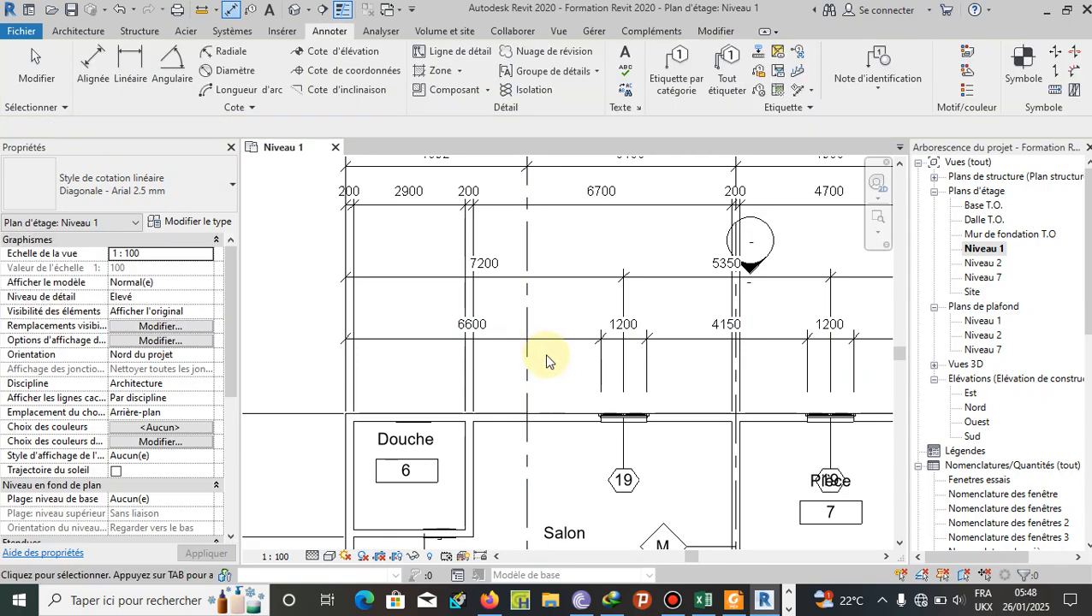
Move the upper exterior wall's overall dimension line higher, away from the grid dimension string below it.
{"action": "scroll", "coordinate": [556, 358], "scroll_direction": "down", "scroll_amount": 3}
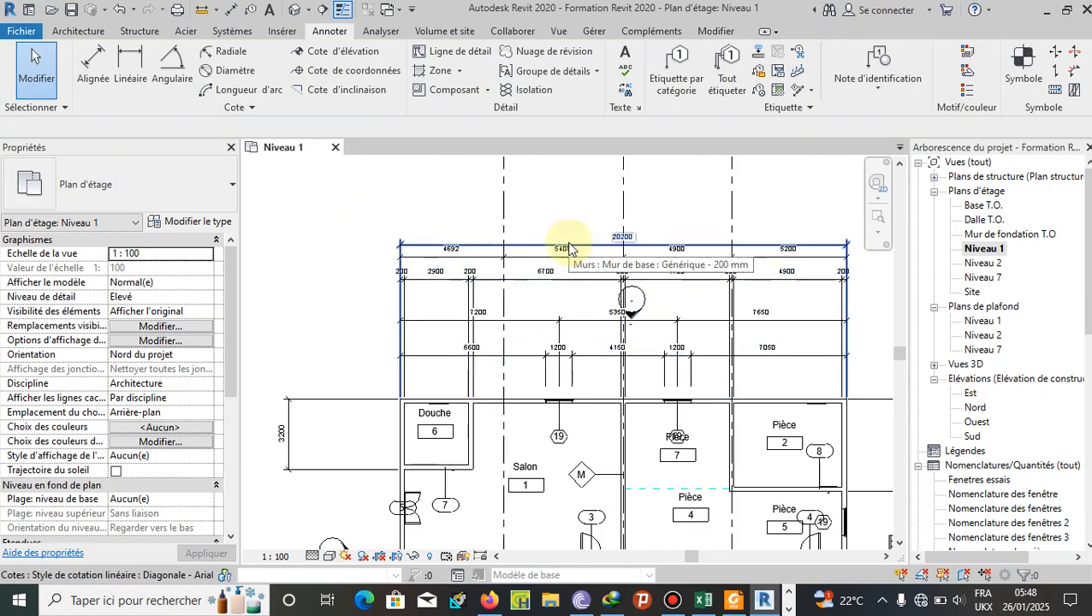
{"action": "left_click", "coordinate": [592, 250]}
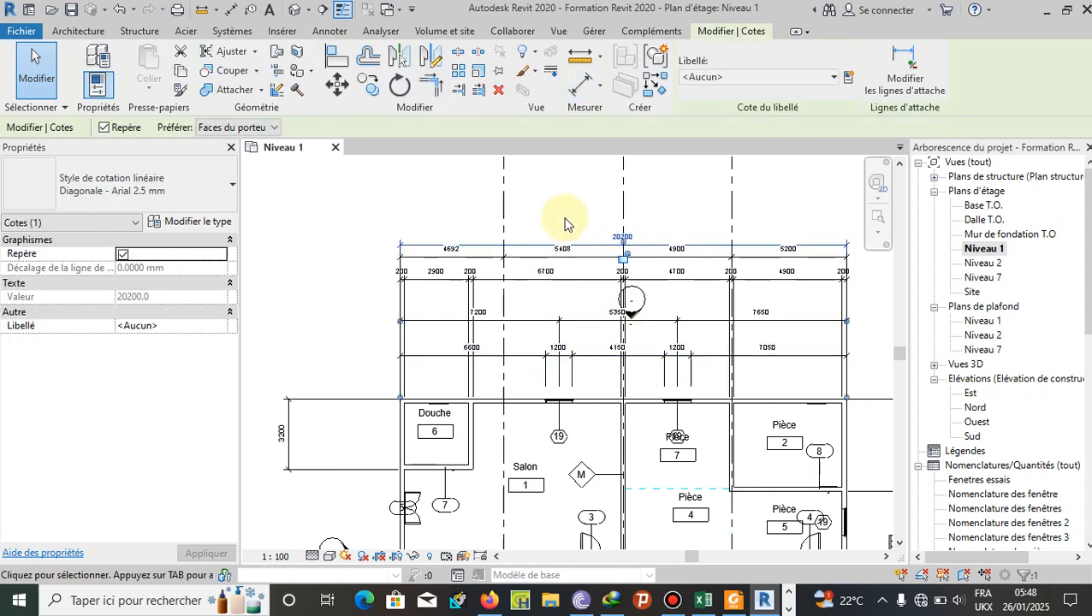
{"action": "left_click_drag", "start_coordinate": [566, 224], "coordinate": [560, 222]}
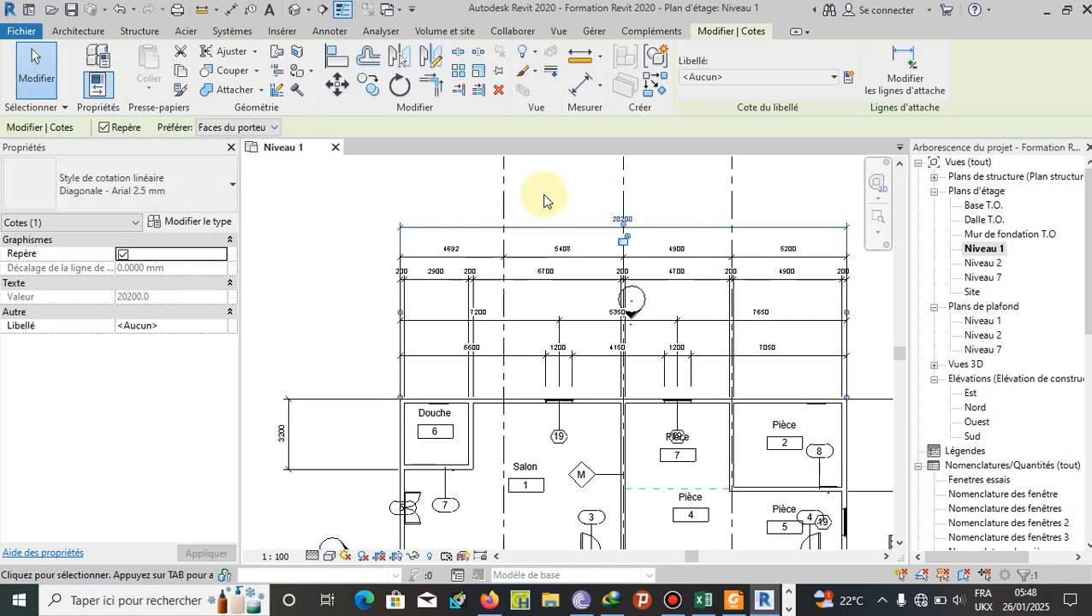
Lock the upper exterior wall's overall dimension and nudge its line slightly higher.
{"action": "left_click", "coordinate": [580, 193]}
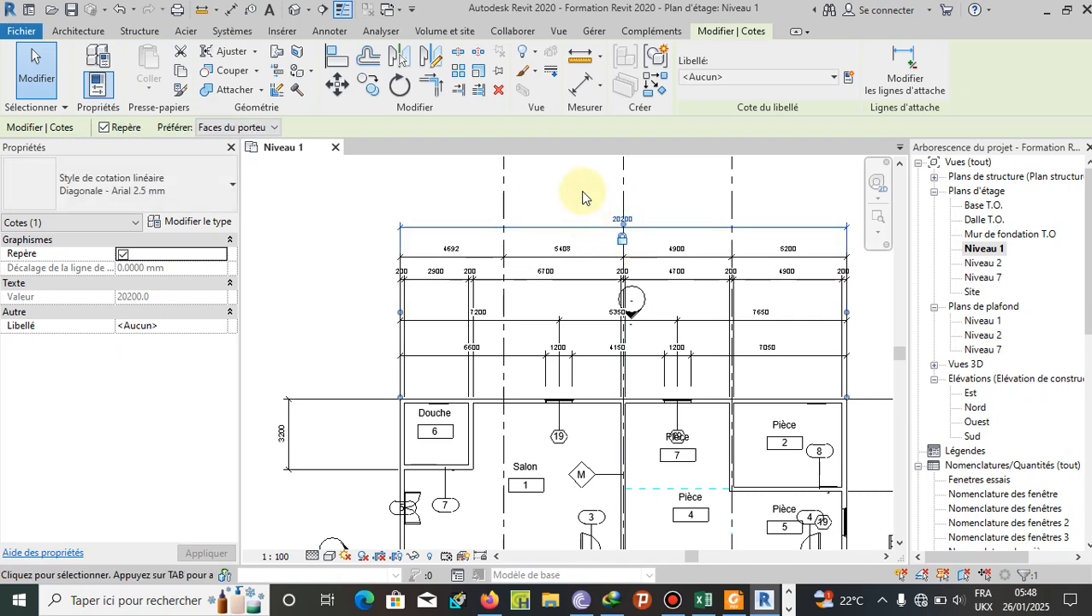
{"action": "left_click", "coordinate": [580, 227]}
{"action": "mouse_move", "coordinate": [580, 227]}
{"action": "left_mouse_down"}
{"action": "mouse_move", "coordinate": [578, 199]}
{"action": "mouse_move", "coordinate": [578, 218]}
{"action": "mouse_move", "coordinate": [597, 222]}
{"action": "left_mouse_up"}
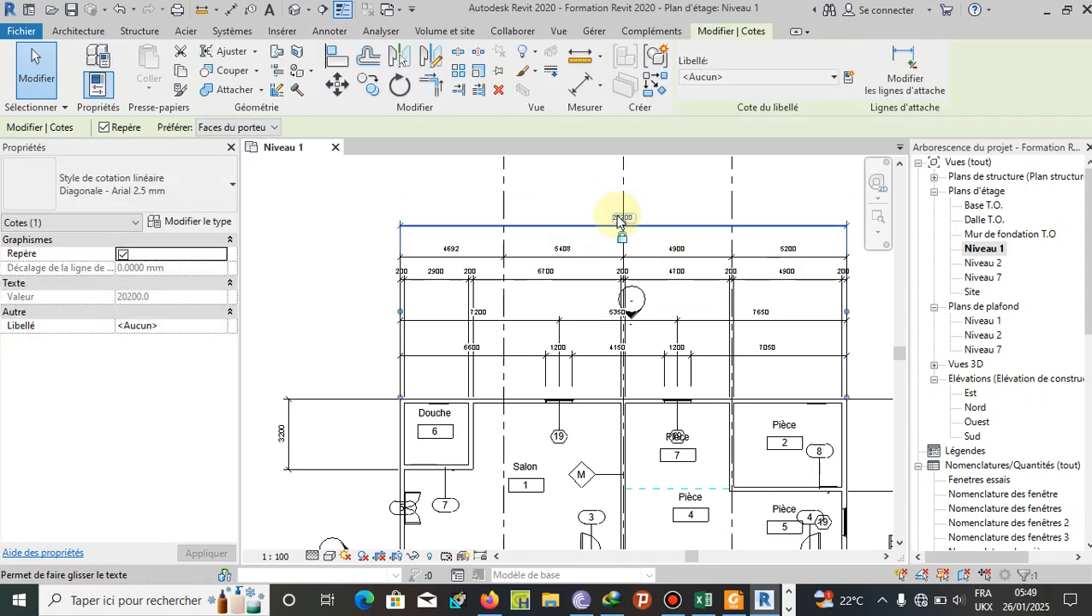
View the text settings of the upper exterior wall's overall dimension, close them without changes and deselect the dimension.
{"action": "left_click", "coordinate": [617, 220]}
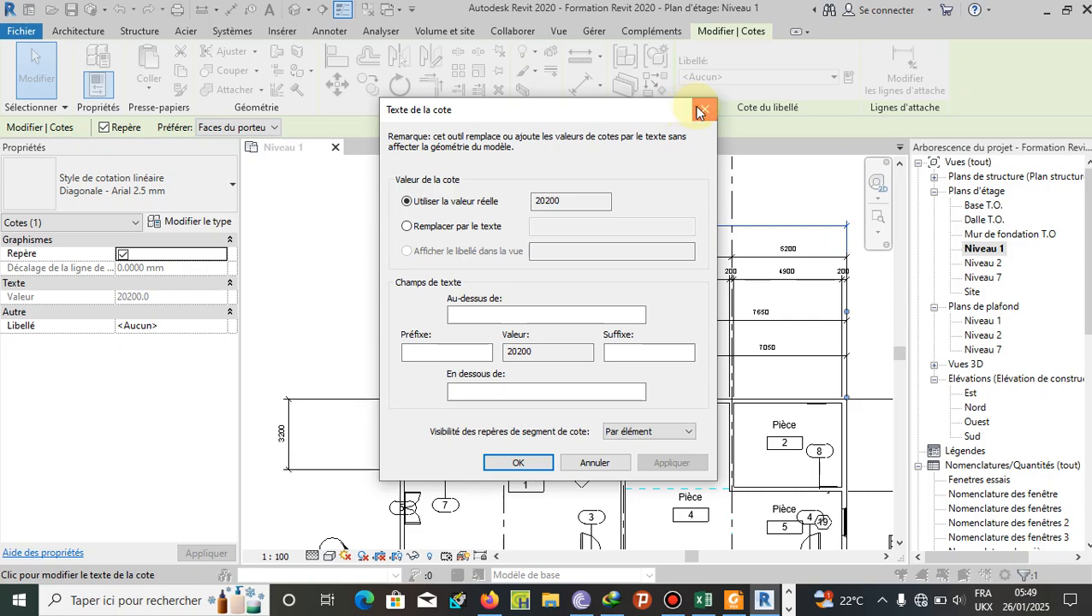
{"action": "left_click", "coordinate": [705, 107]}
{"action": "left_click", "coordinate": [678, 185]}
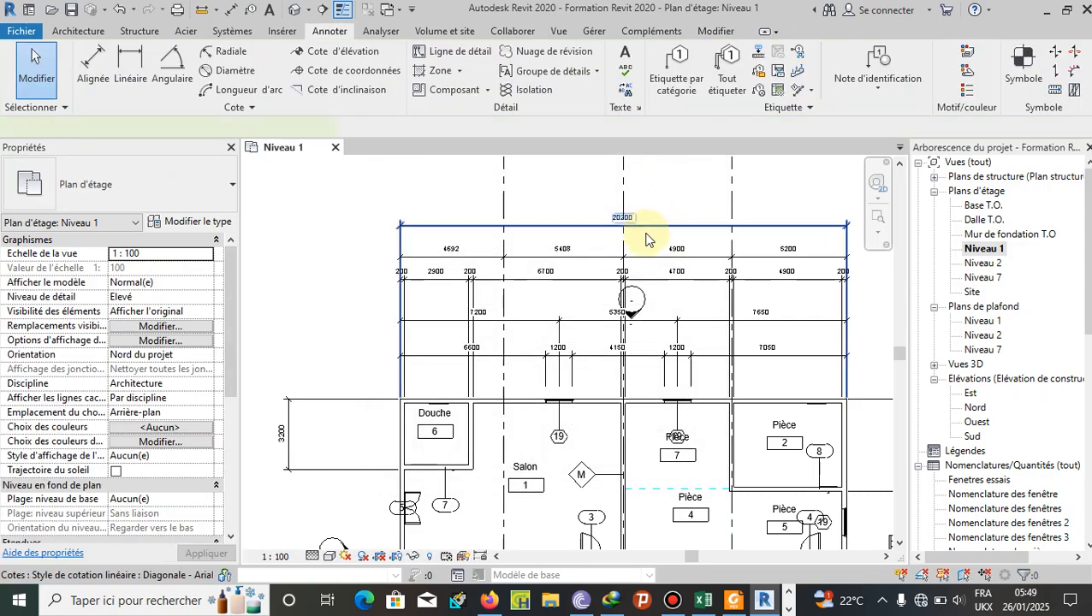
Unlock the upper exterior wall's overall dimension and deselect it.
{"action": "left_click", "coordinate": [646, 236]}
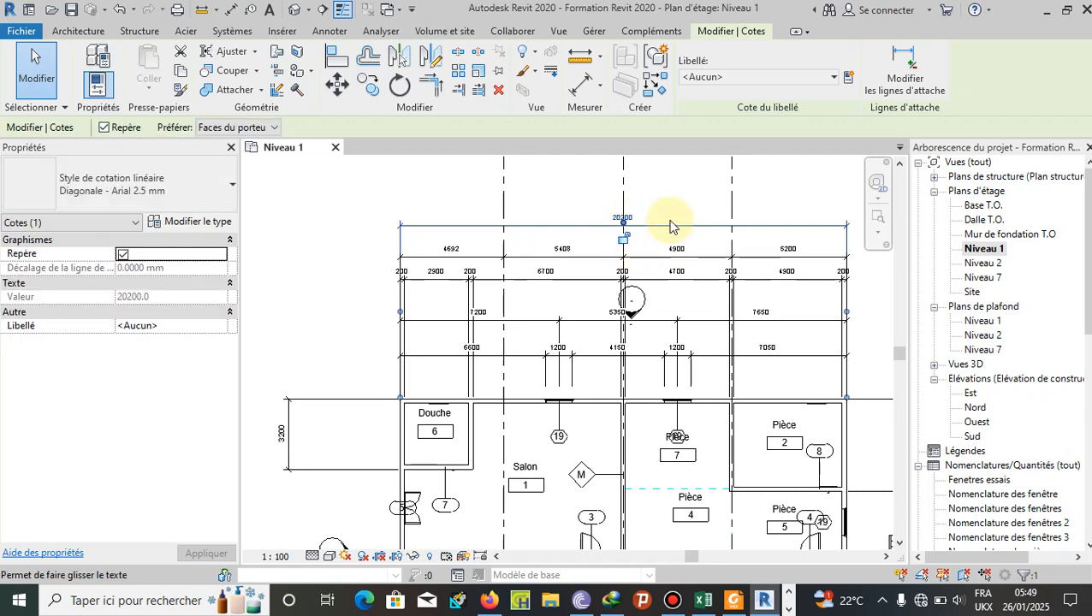
{"action": "left_click", "coordinate": [673, 211]}
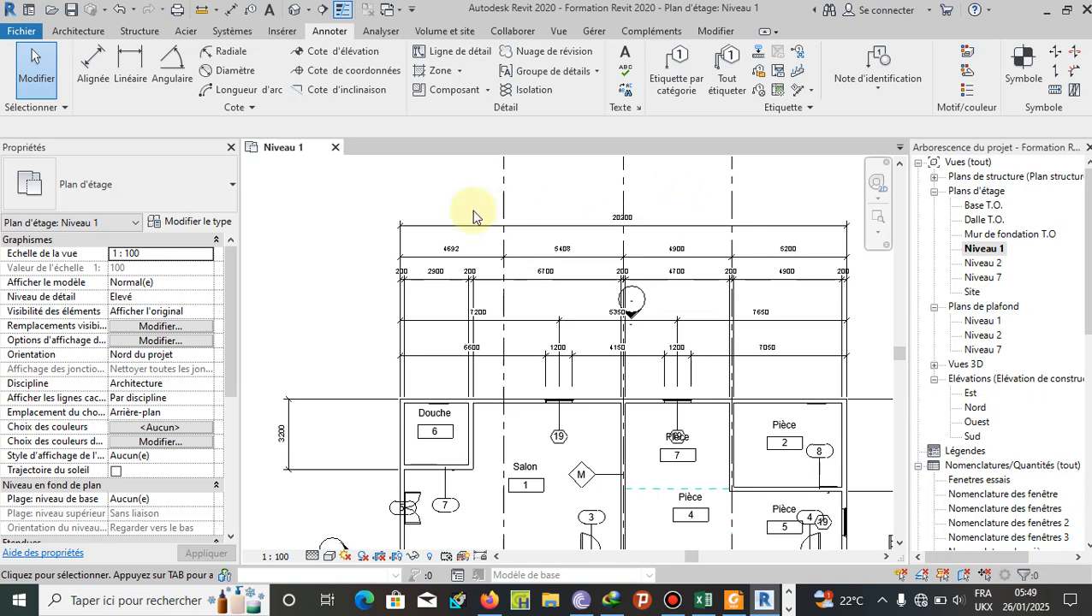
{"action": "scroll", "coordinate": [476, 211], "scroll_direction": "down", "scroll_amount": 1}
{"action": "scroll", "coordinate": [630, 178], "scroll_direction": "down", "scroll_amount": 1}
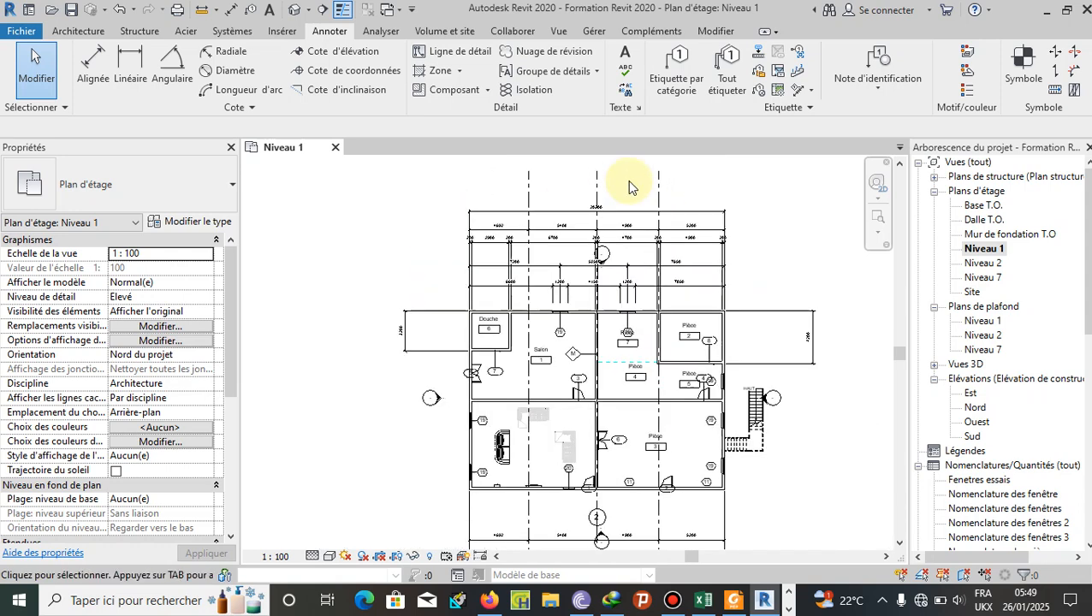